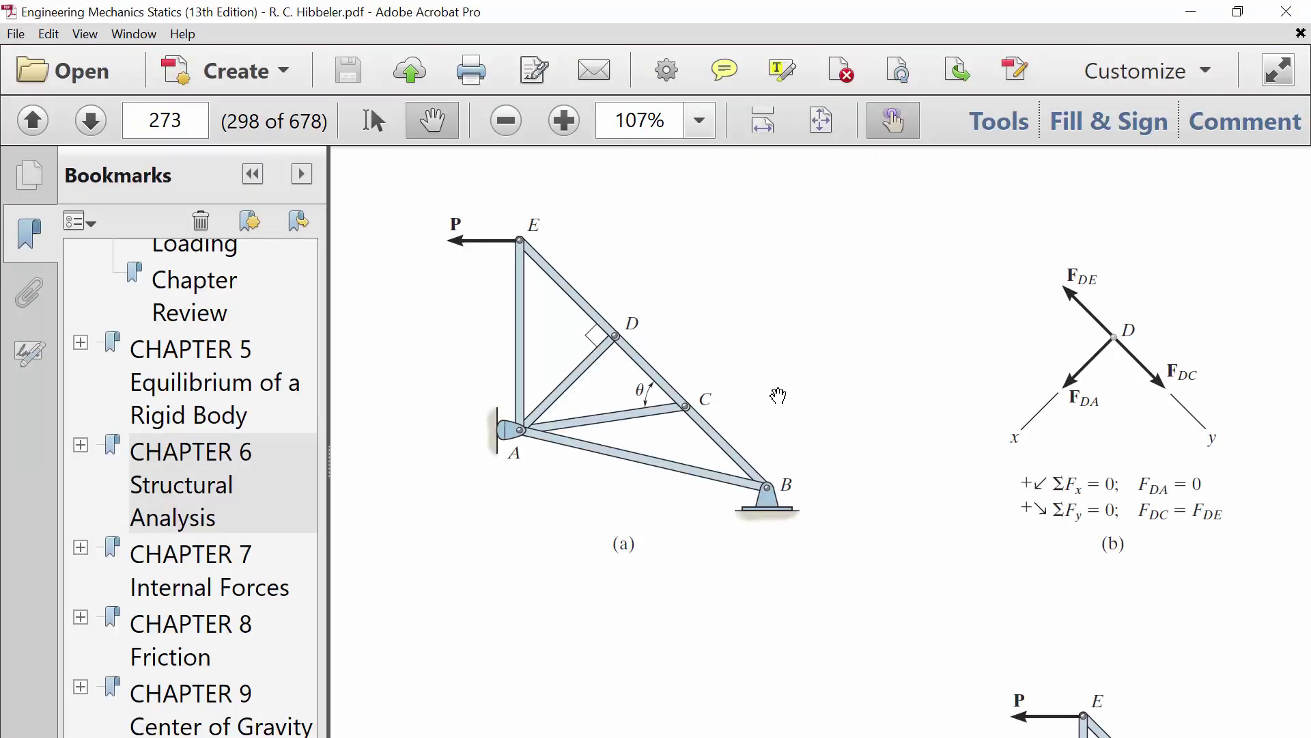
Step: Bring truss figure (d) of Fig. 6–12 into view in Acrobat and open Windows search
drag(776, 389, 581, 228)
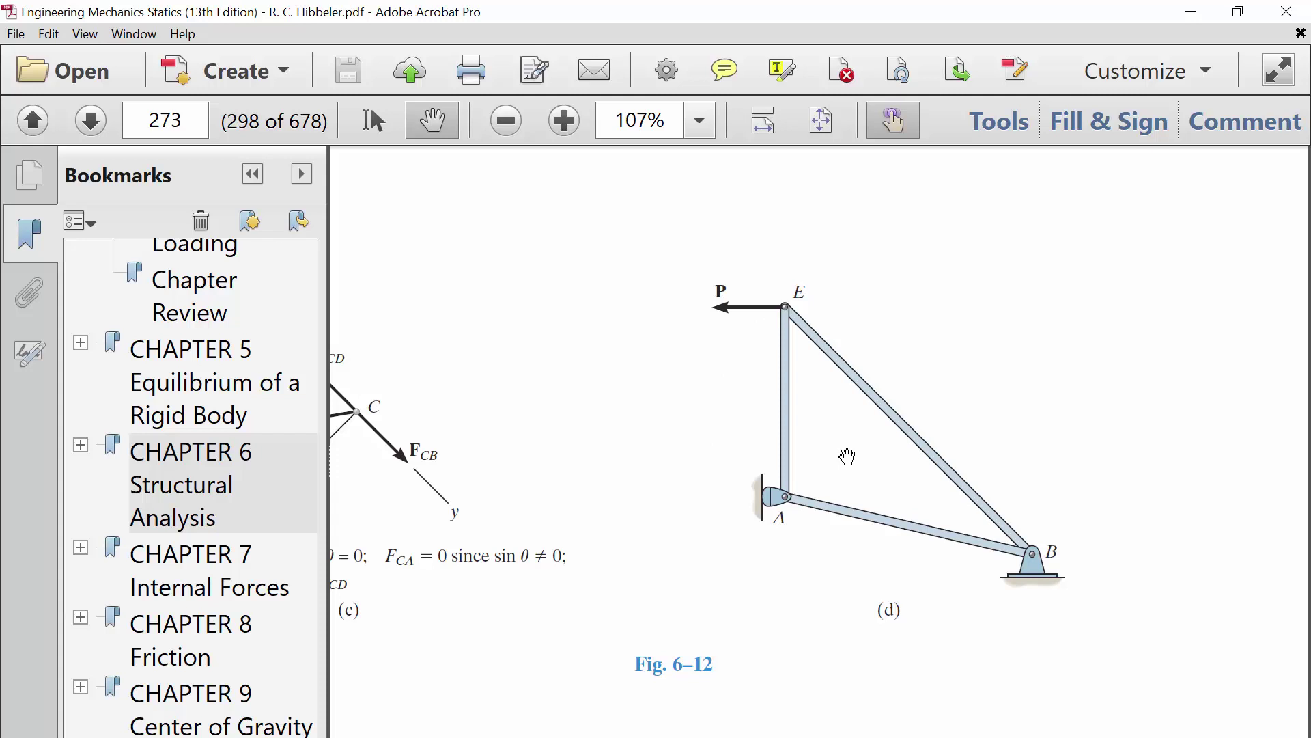
key(super)
key(super)
key(super)
Step: Launch Snip & Sketch from a 'snip' search and snip a rectangle around truss figure (d)
text(snip)
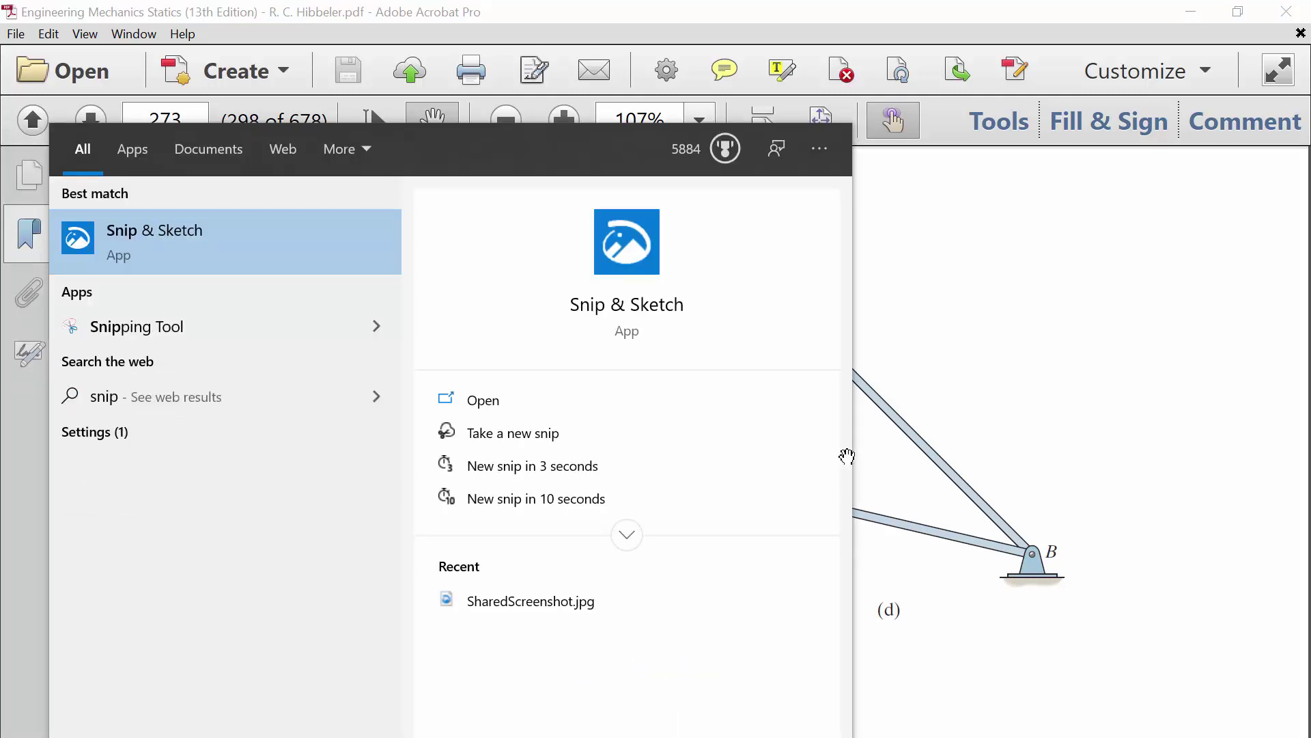
key(Down)
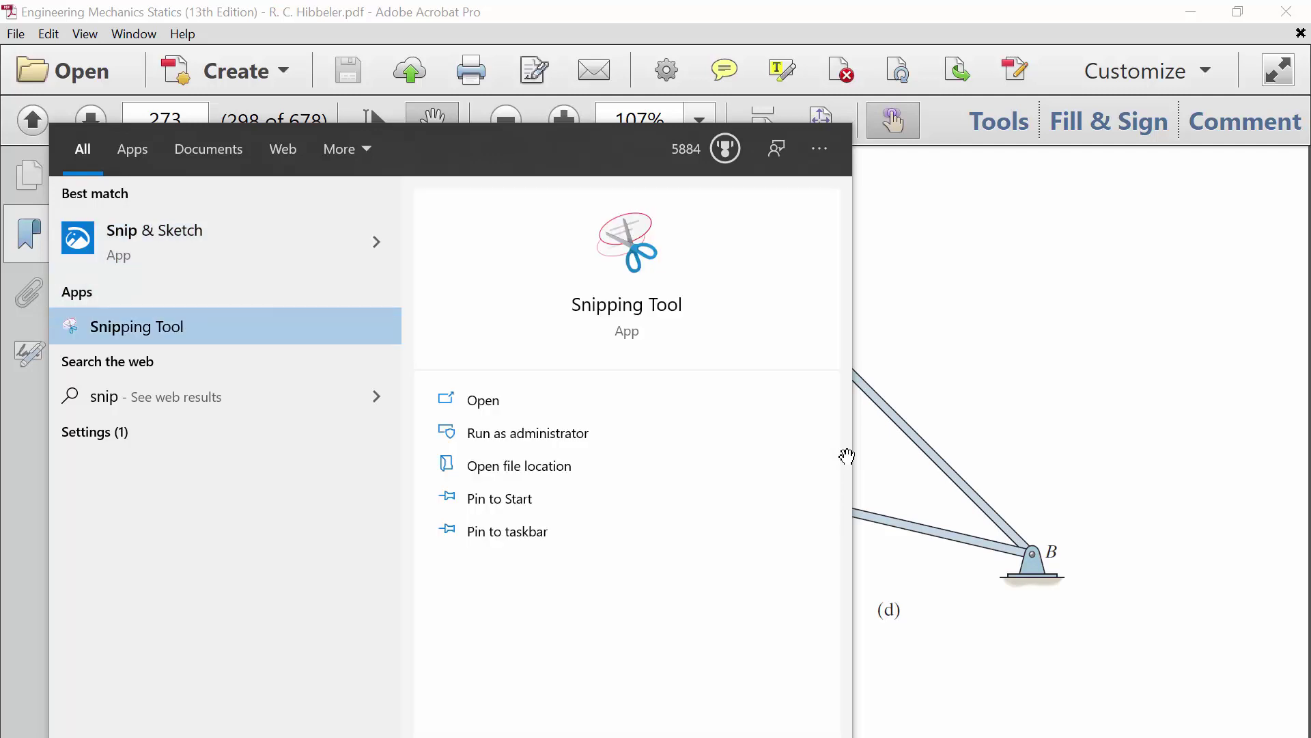
key(Up)
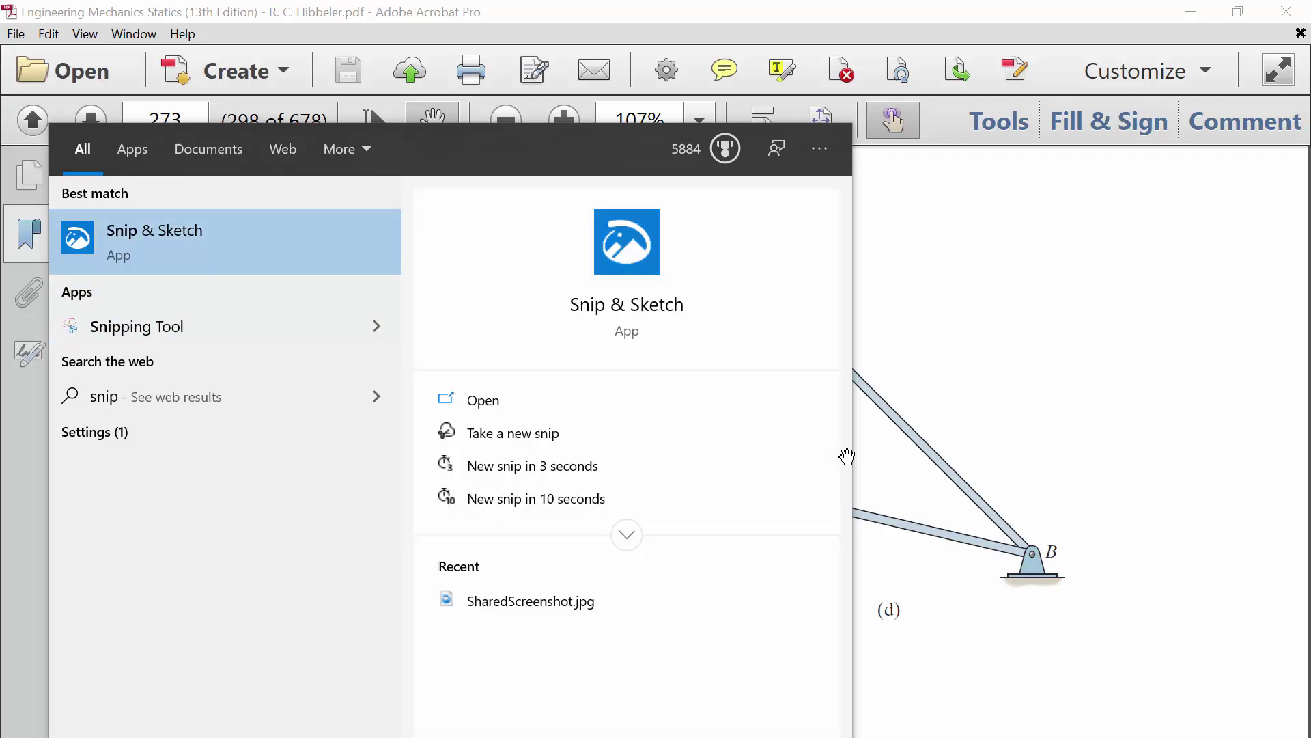
click(126, 231)
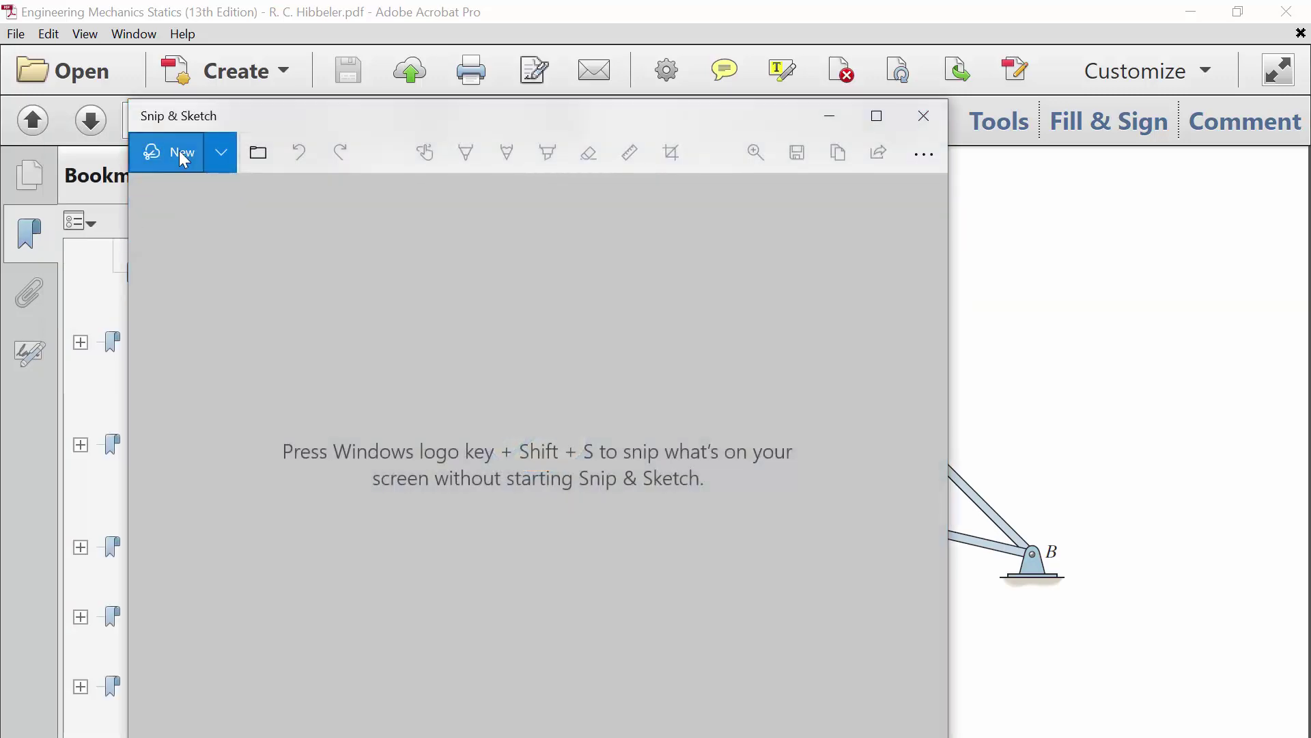
click(169, 153)
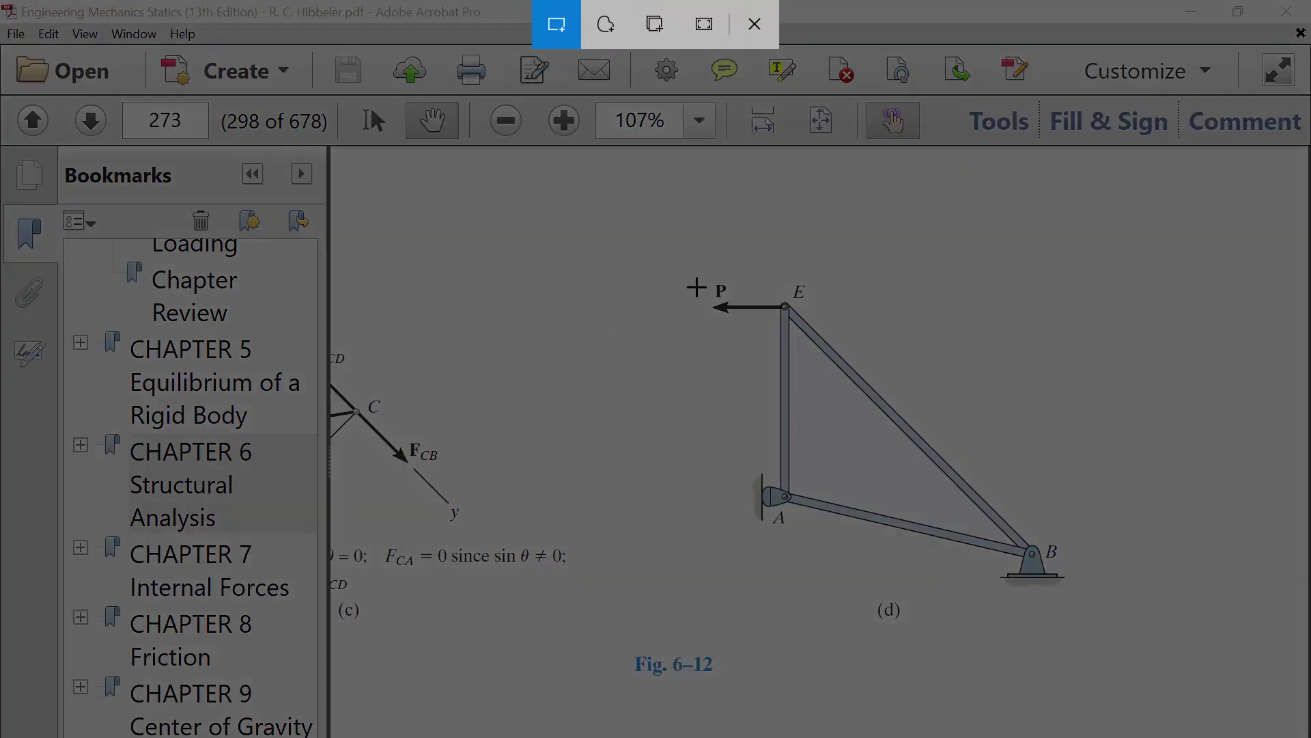
drag(697, 258, 1077, 596)
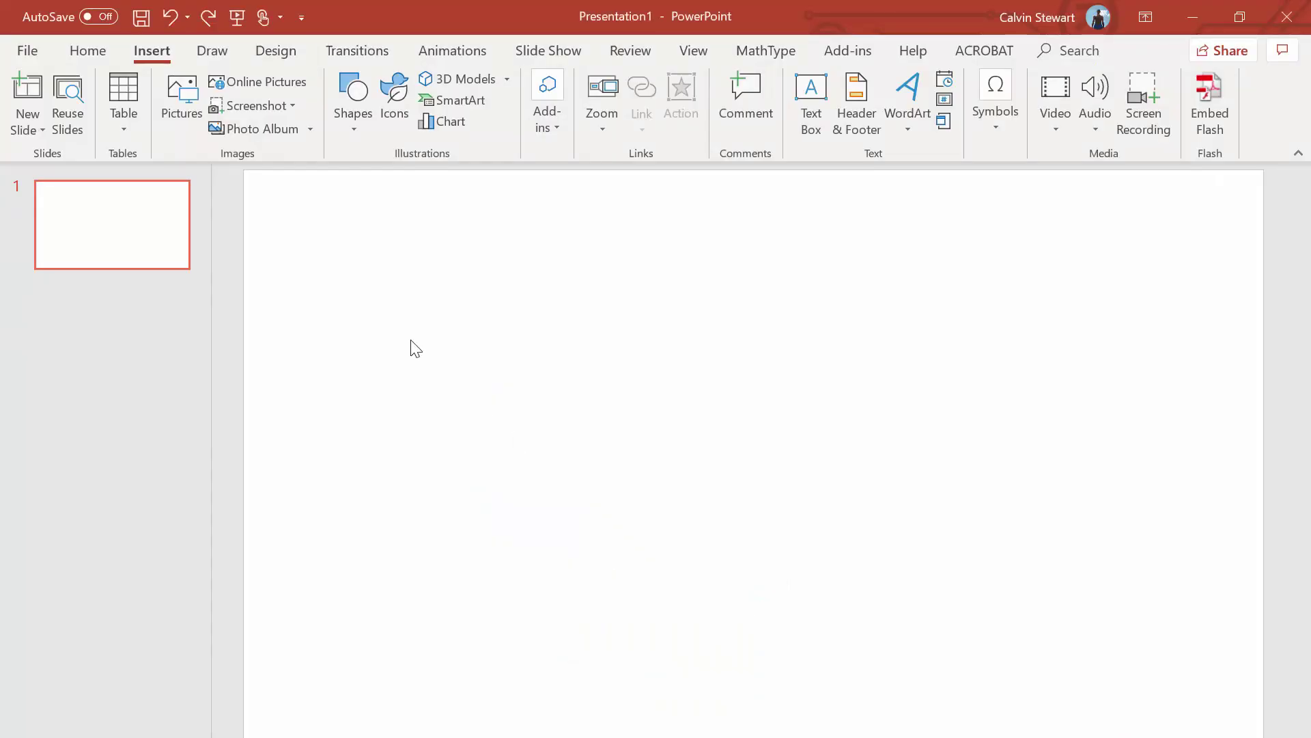
Step: Paste the truss snip onto the blank slide and close the Design Ideas pane
key(ctrl+v)
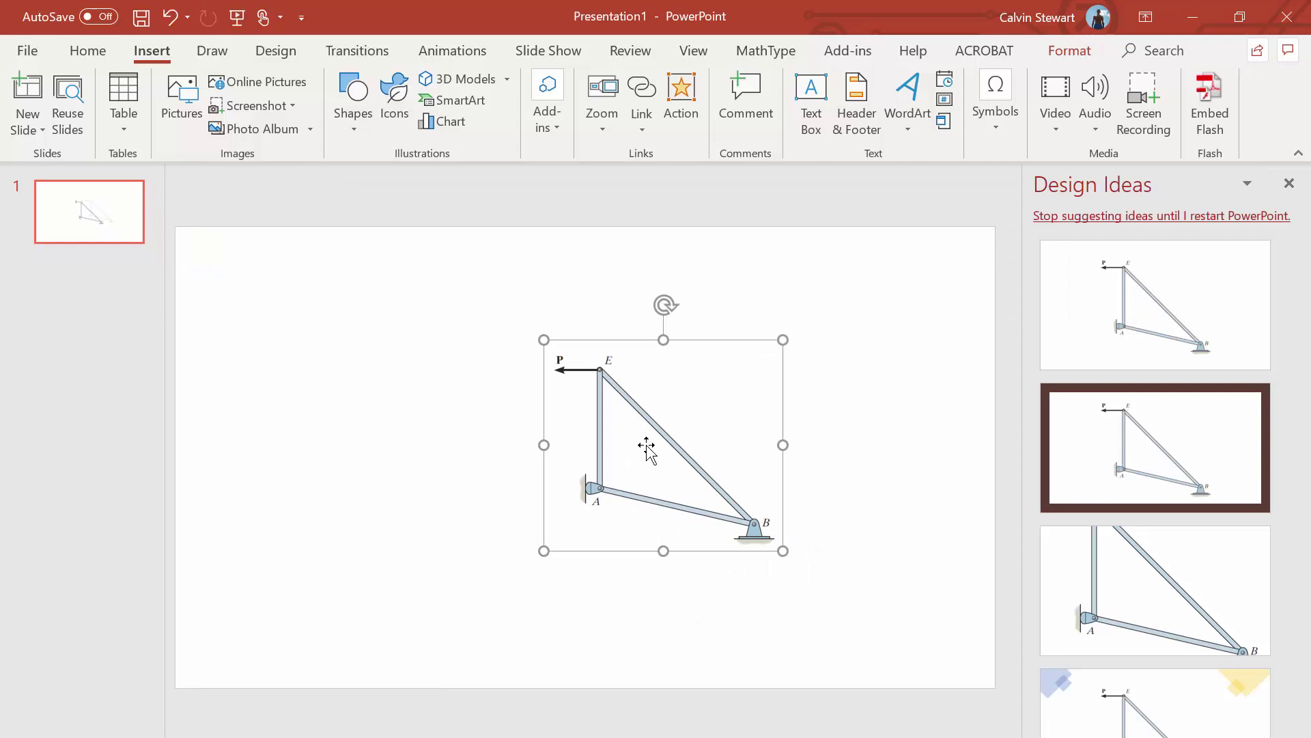
key(ctrl+z)
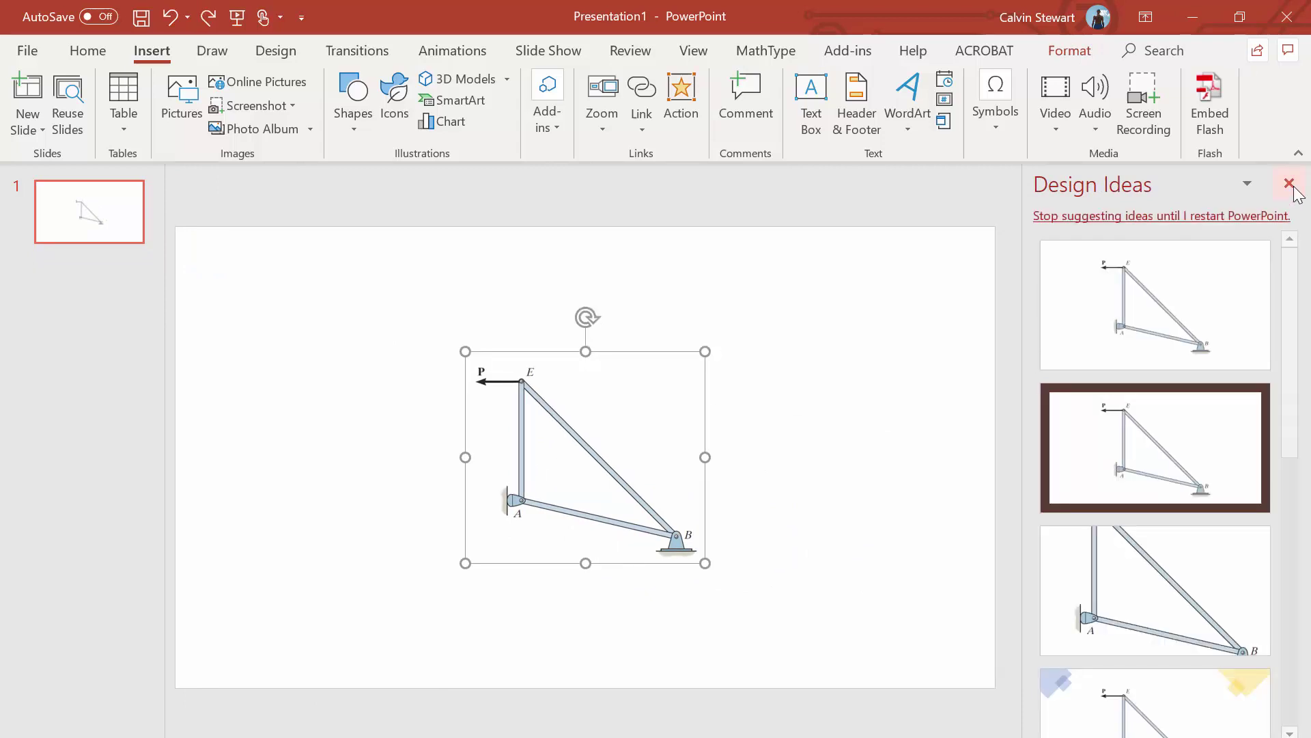
click(1290, 183)
click(537, 407)
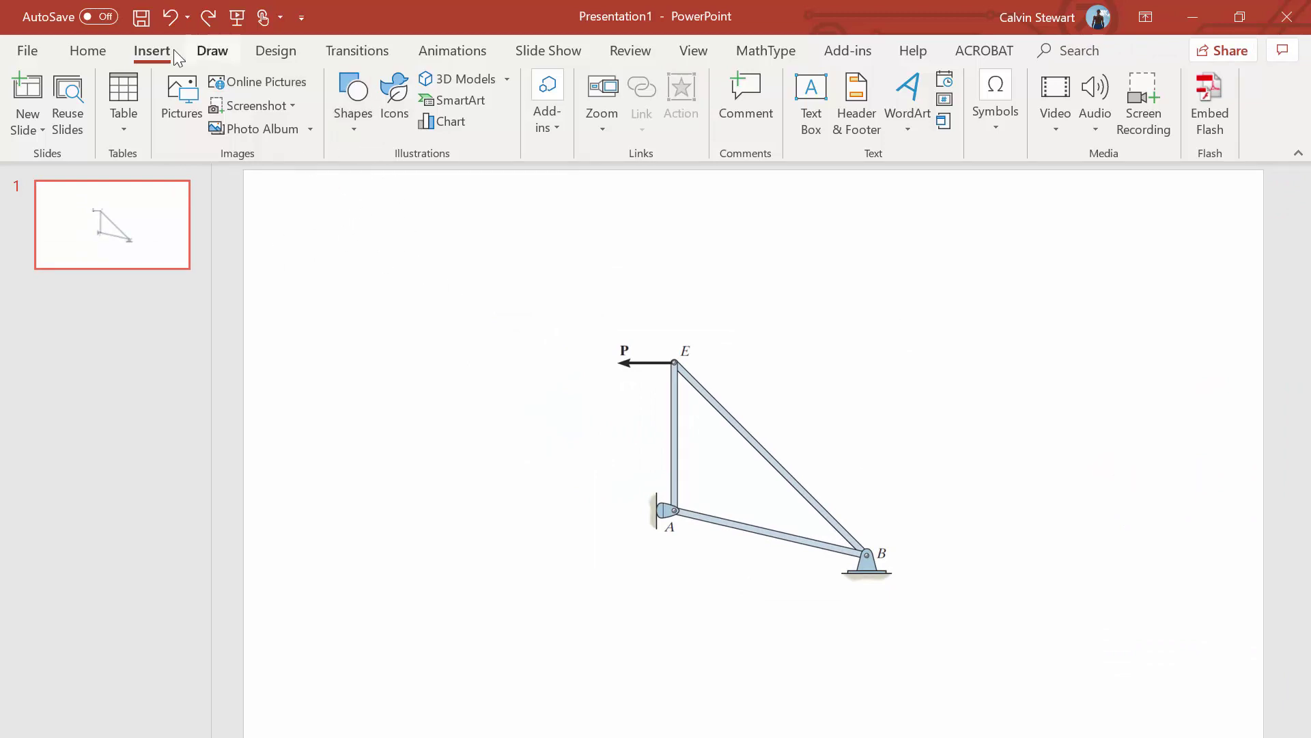
Step: Draw a line from E to B along the diagonal member, black and 3 pt thick
click(365, 135)
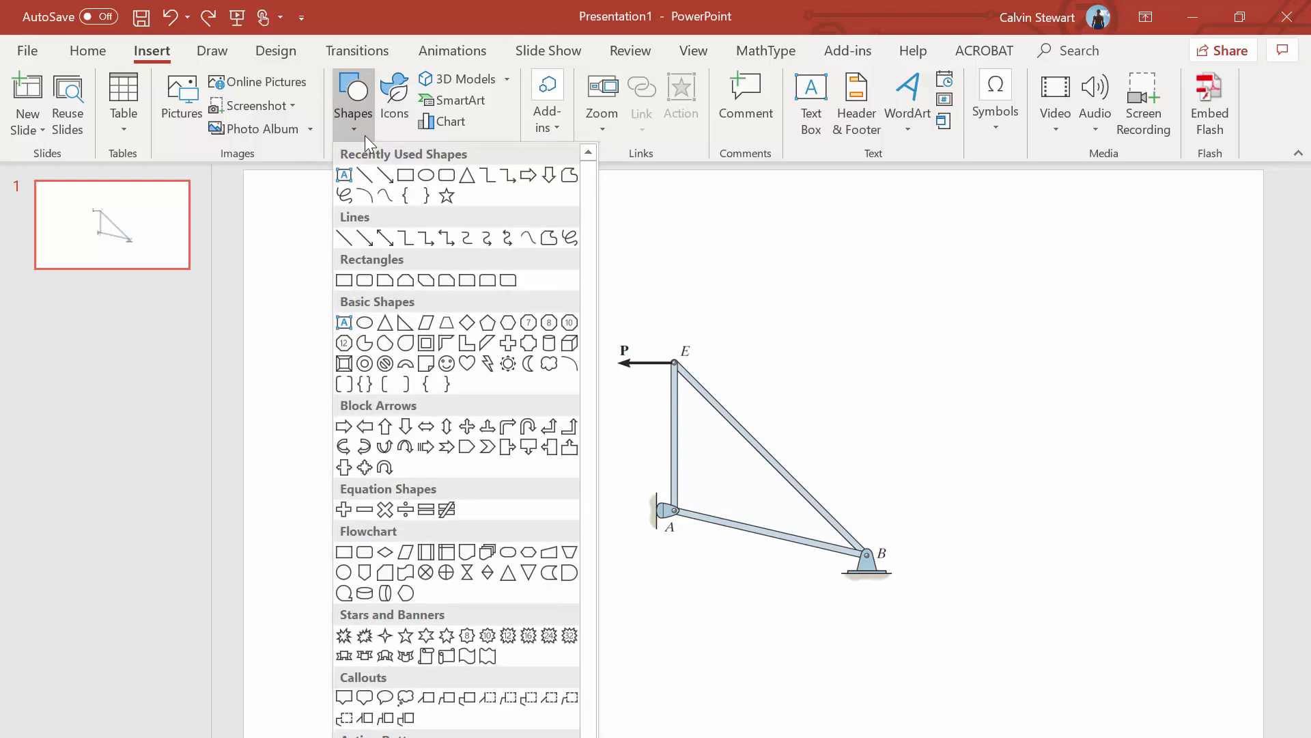
click(385, 177)
drag(671, 361, 867, 555)
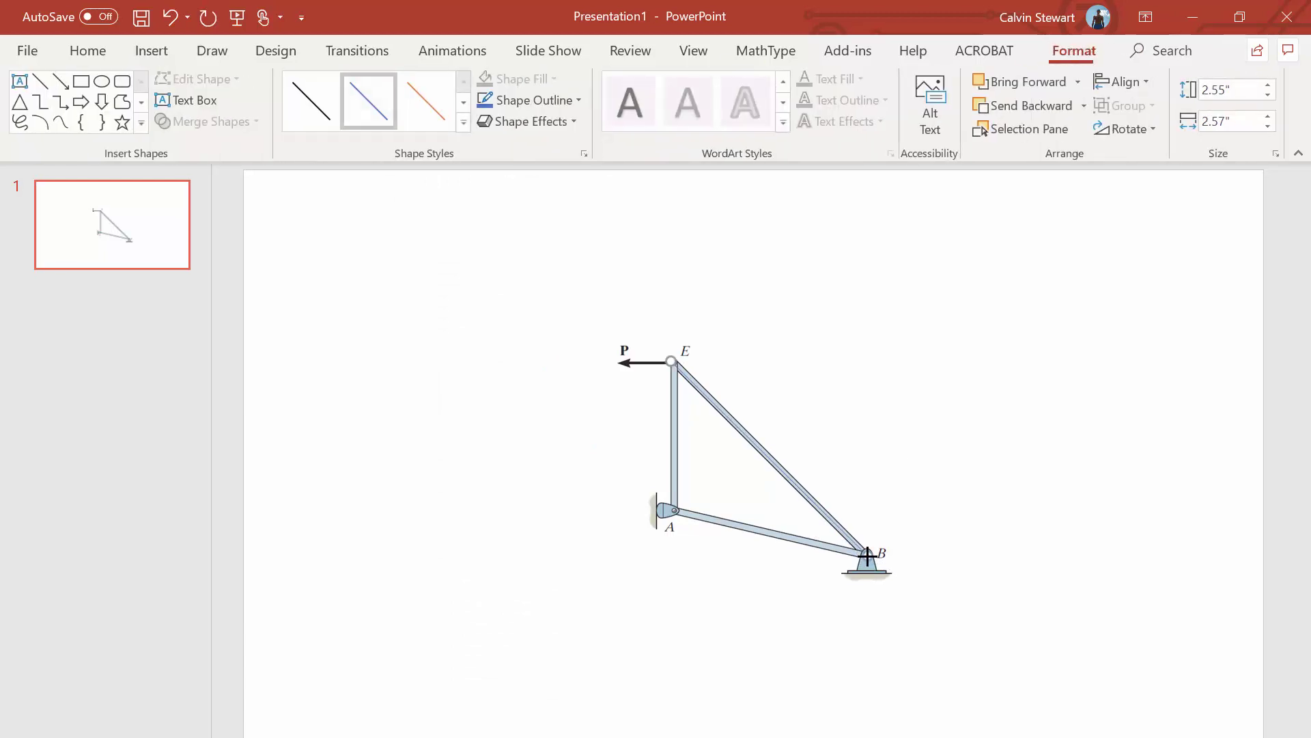
click(578, 98)
click(499, 143)
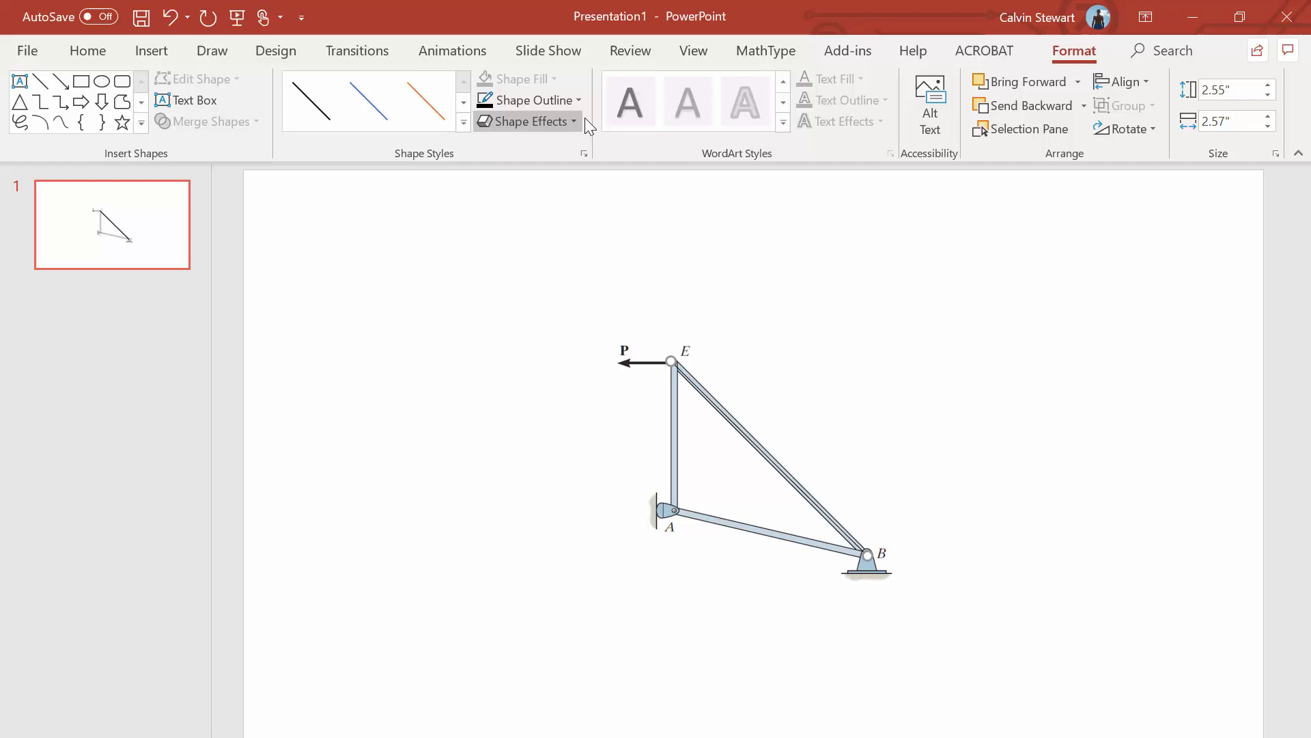
click(578, 100)
mouse_move(555, 350)
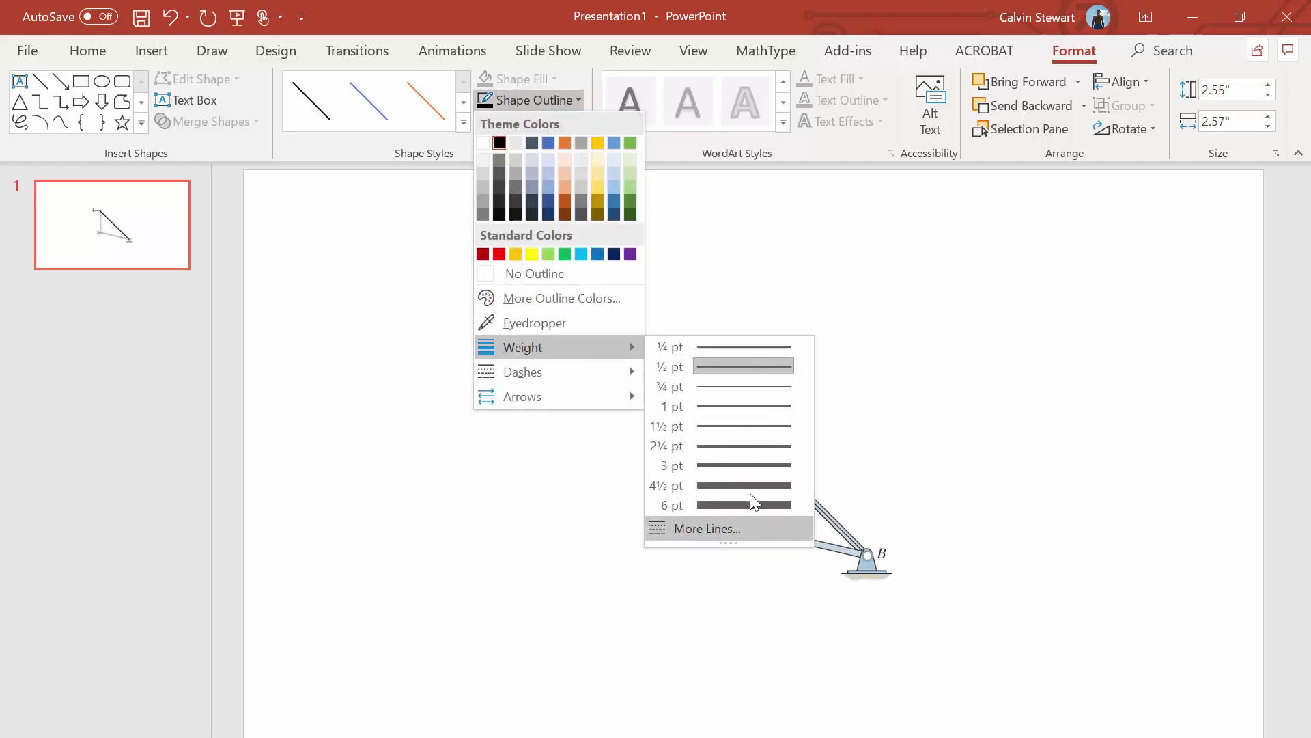
click(749, 465)
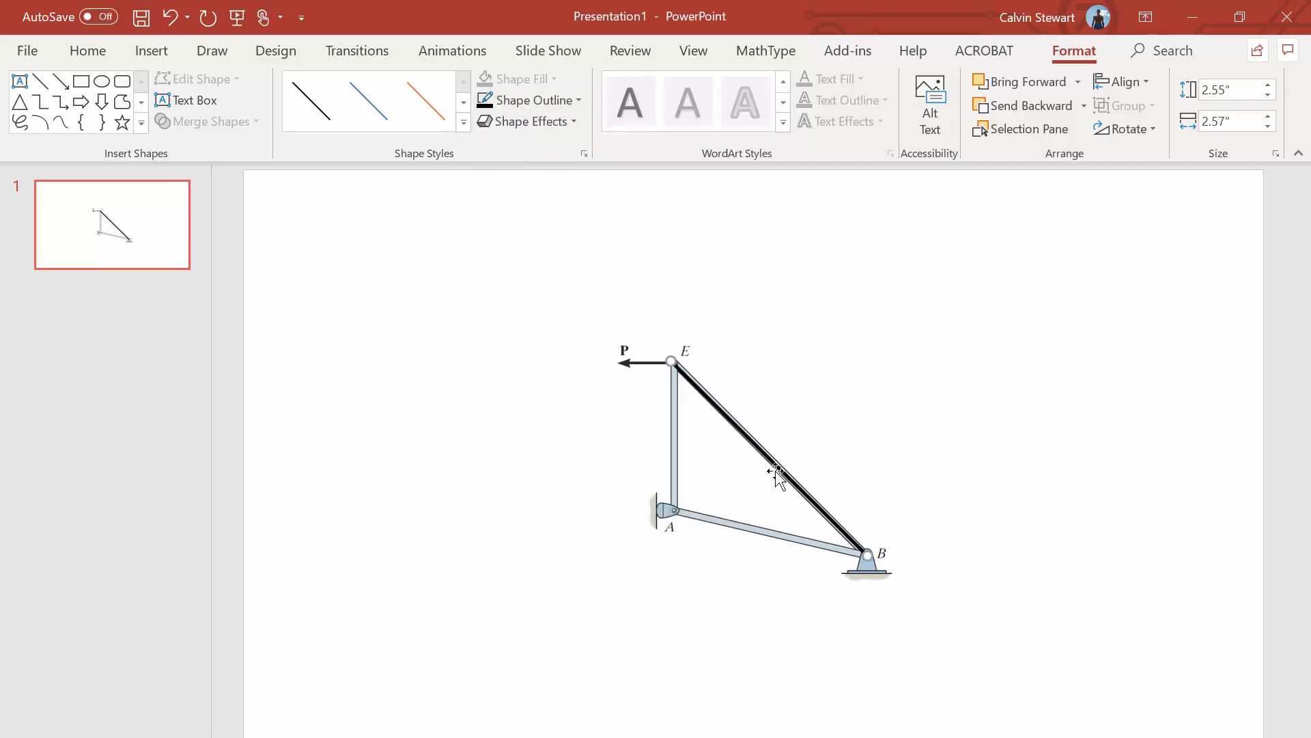
Step: Copy the black line and adjust its endpoints to trace members A–B and E–A
key(ctrl+v)
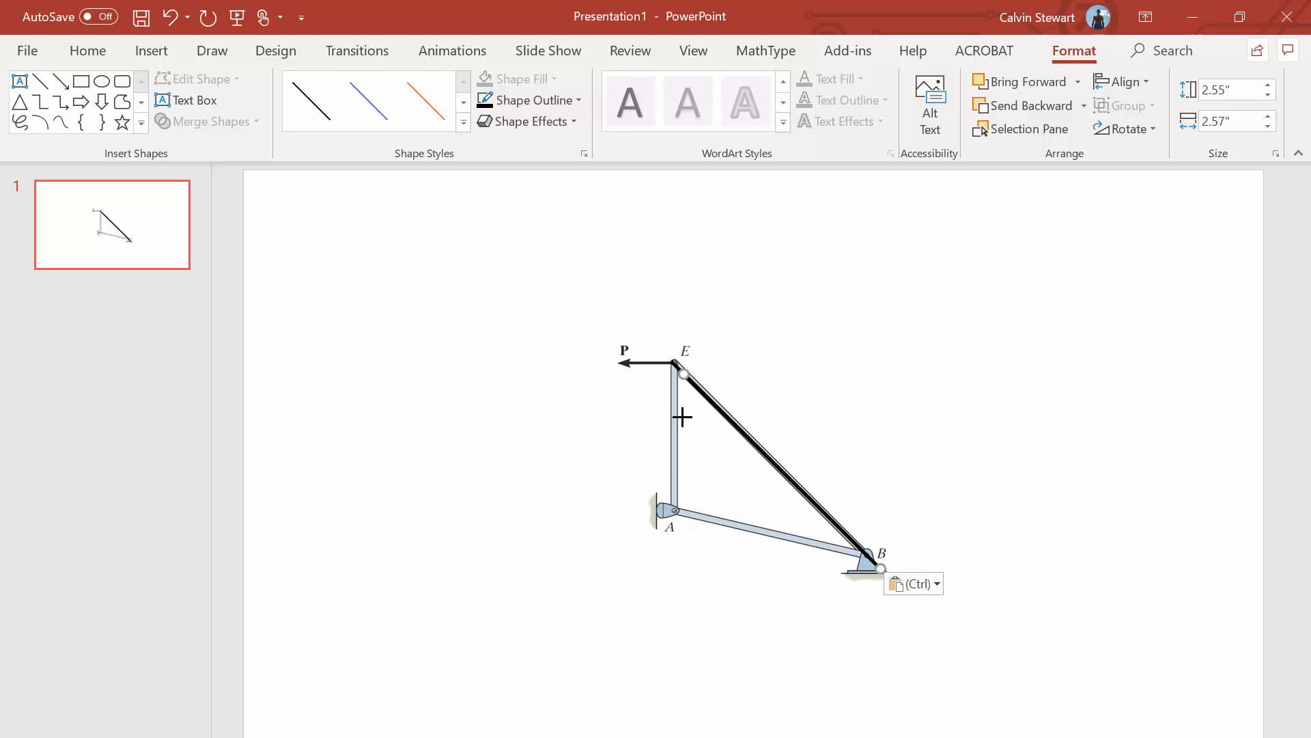
drag(682, 417, 671, 509)
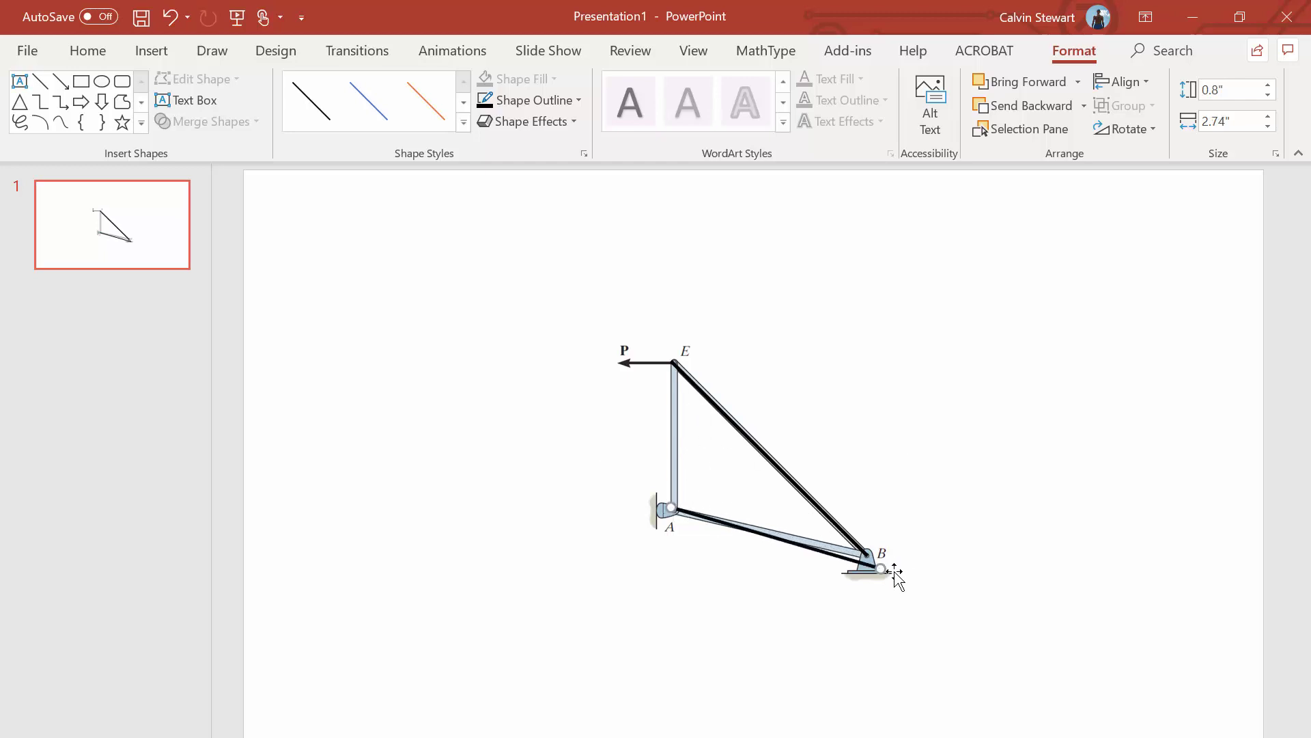
drag(881, 568, 863, 554)
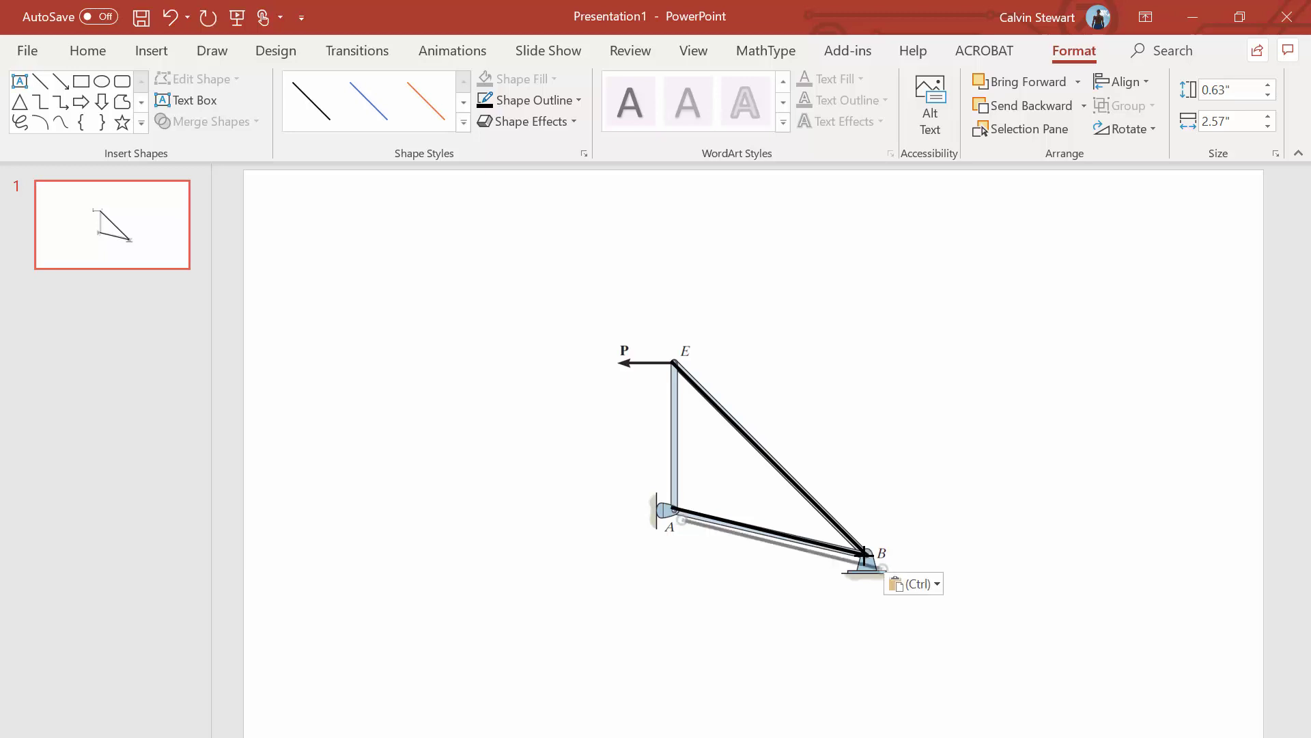
drag(830, 546, 633, 503)
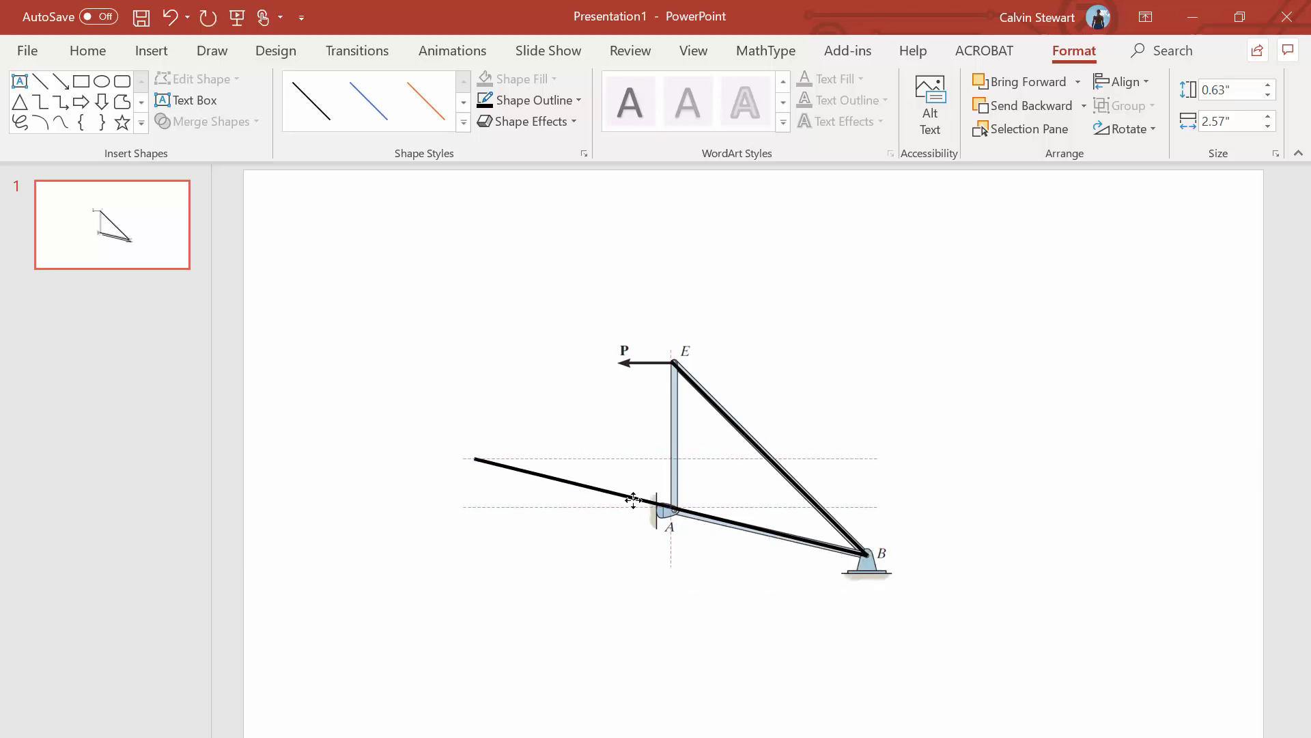
drag(469, 456, 672, 360)
click(608, 433)
click(472, 401)
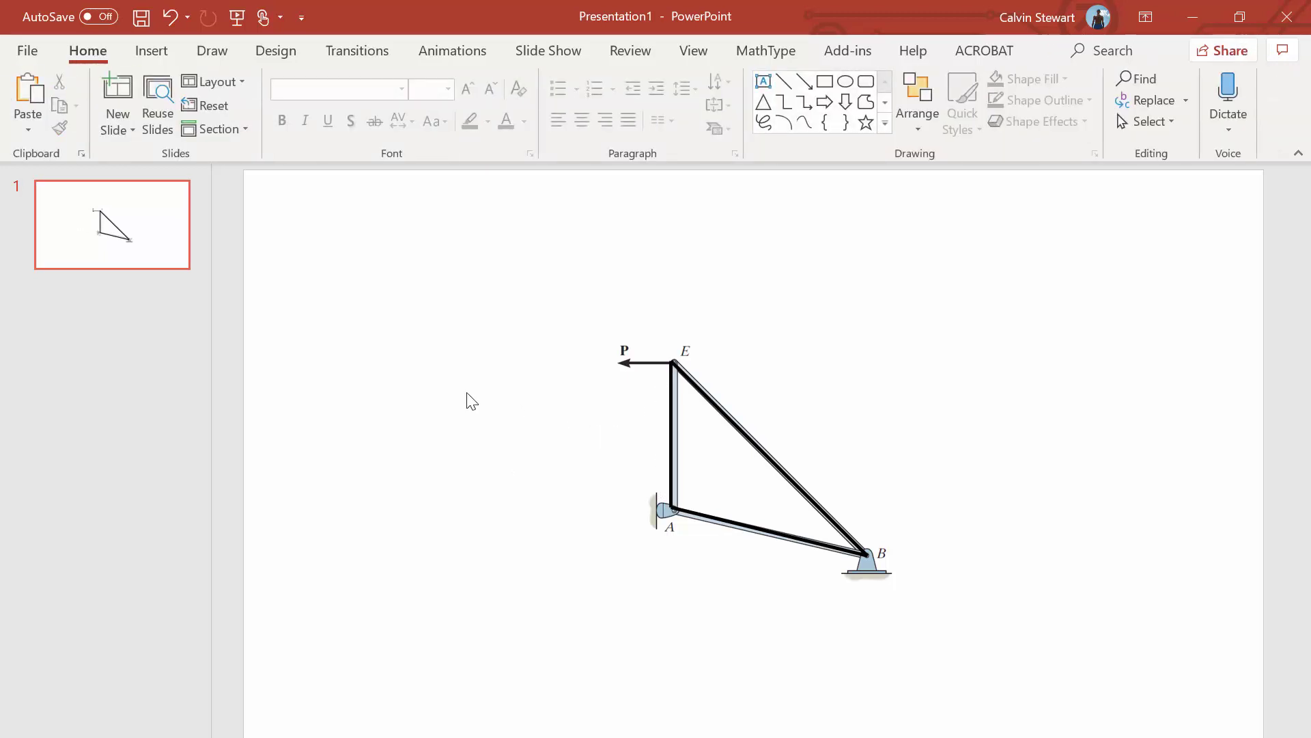
Step: Draw a line from E over the load arrow P and make it blue, 4½ pt thick
click(151, 51)
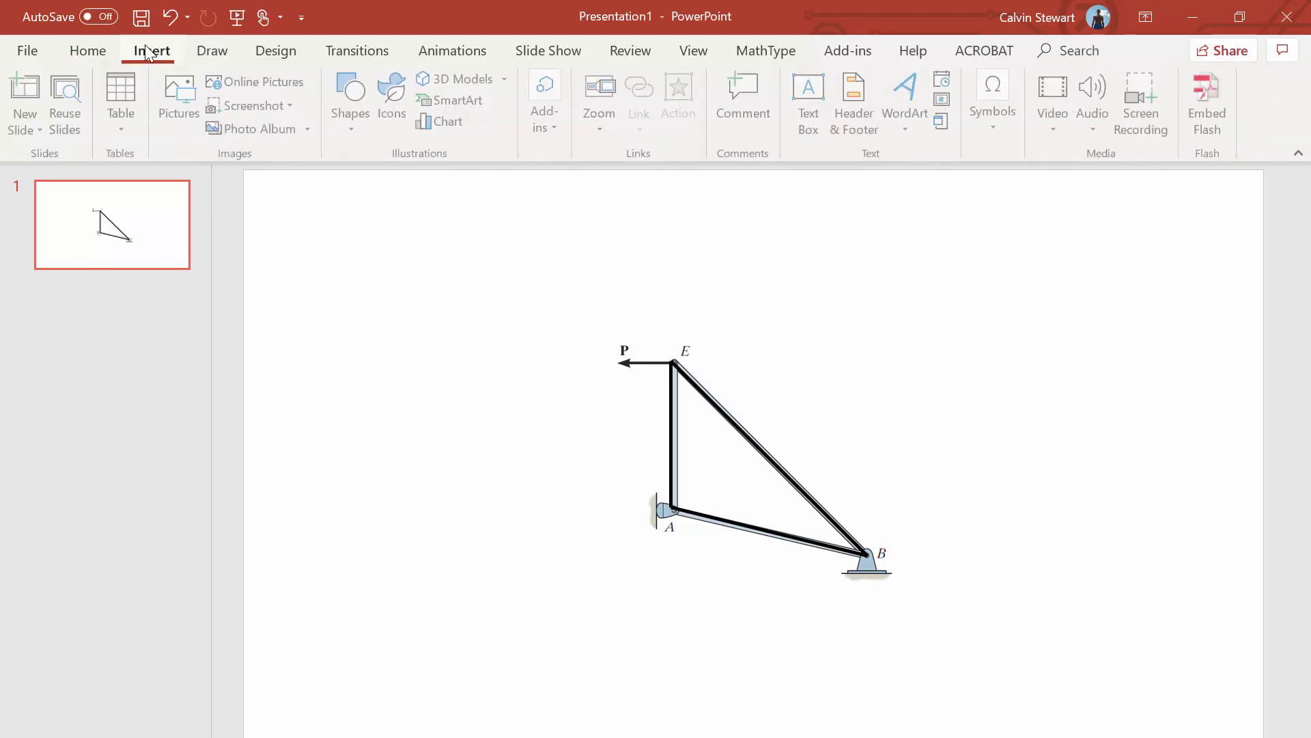
click(362, 130)
click(387, 179)
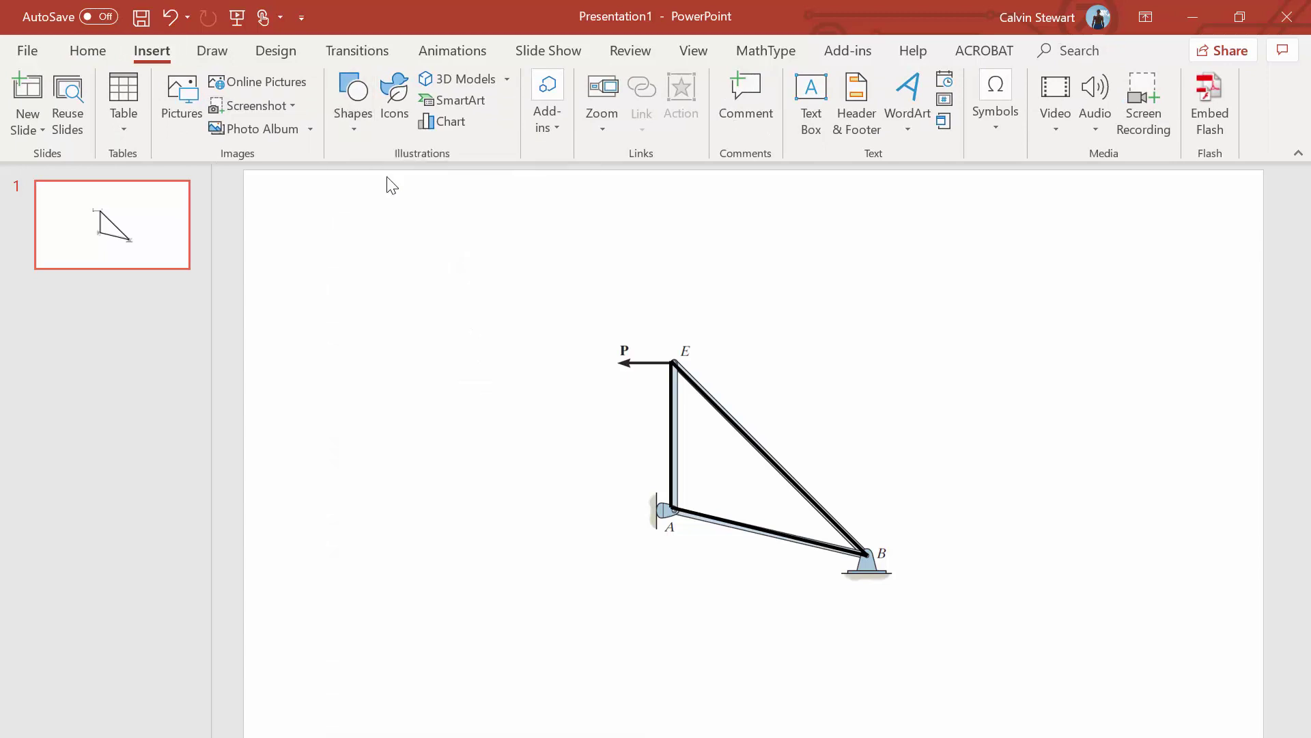
drag(672, 362, 617, 362)
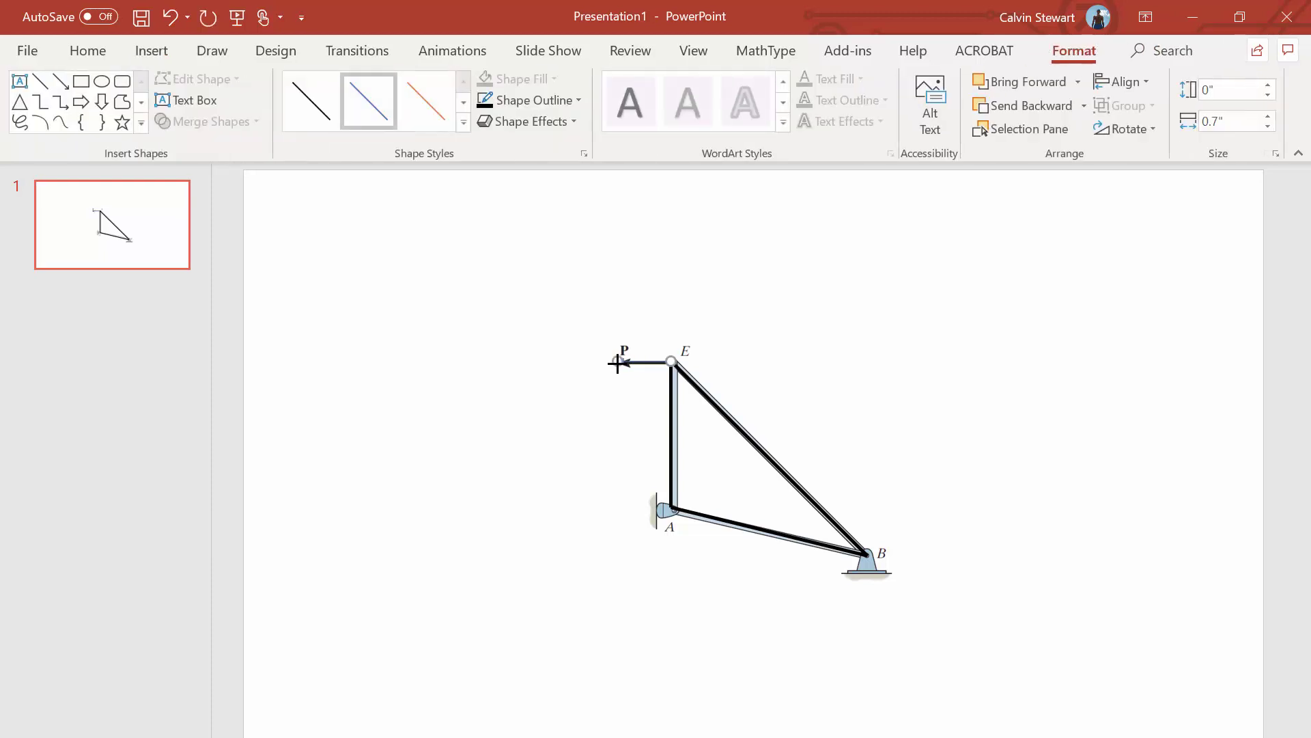
click(577, 100)
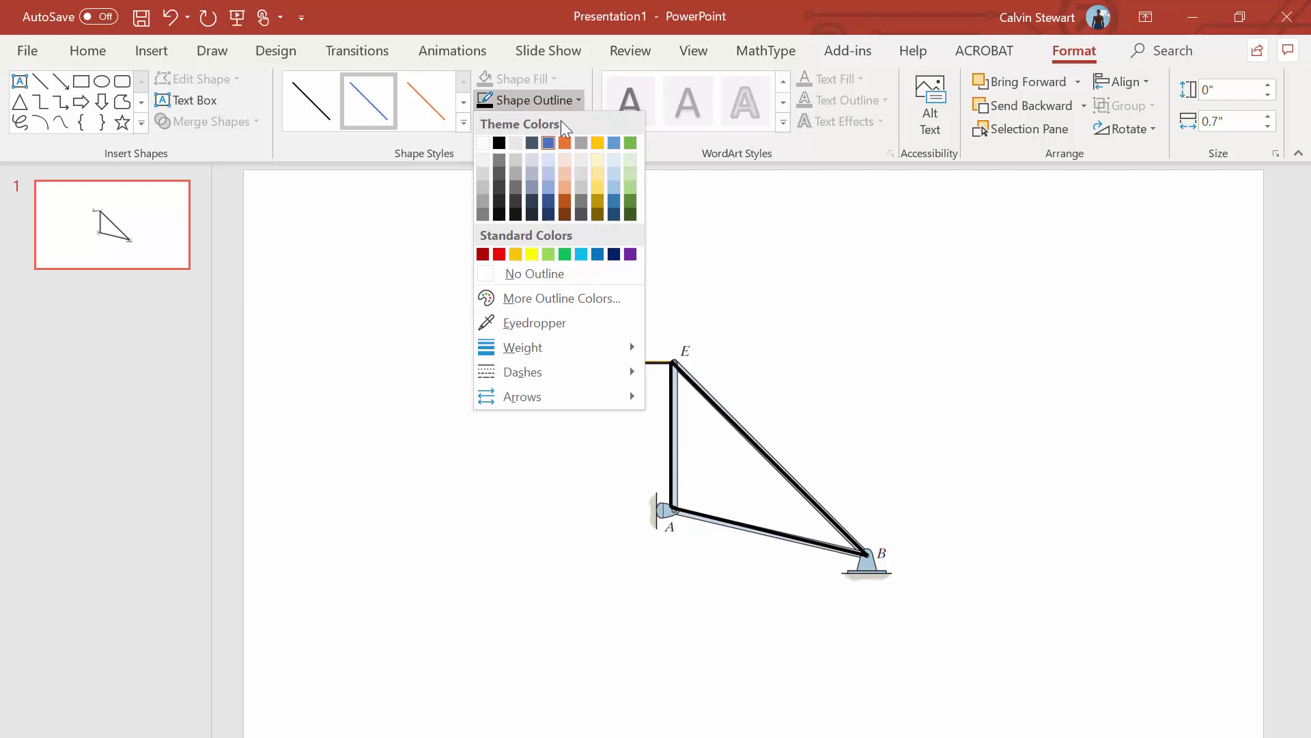
click(549, 142)
click(578, 100)
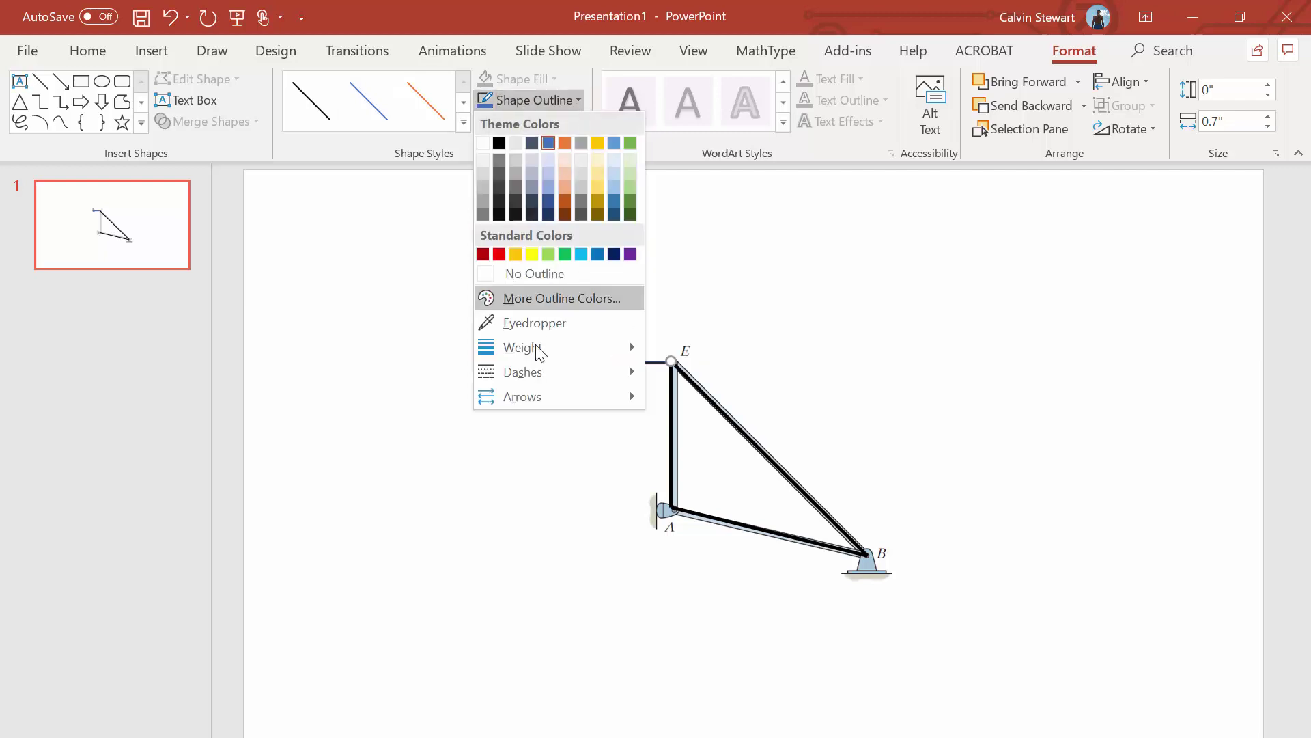
mouse_move(554, 349)
click(744, 485)
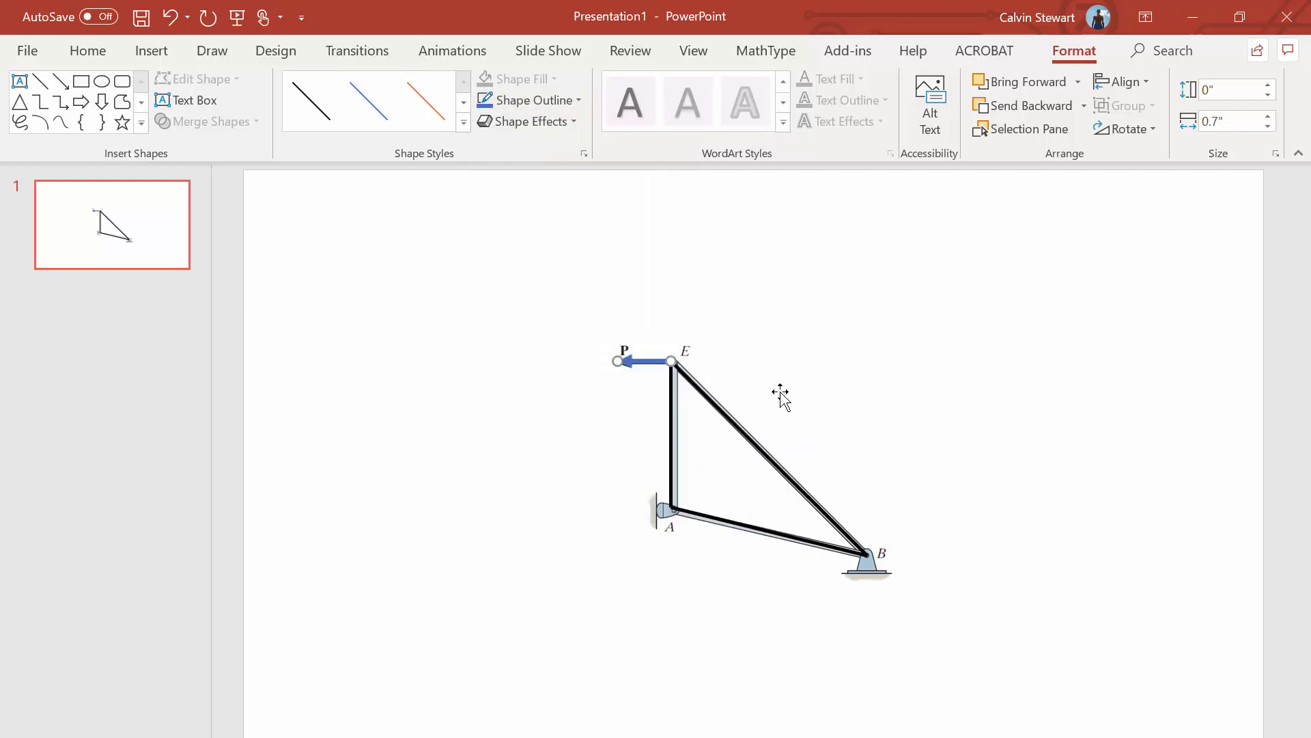
click(763, 383)
click(586, 383)
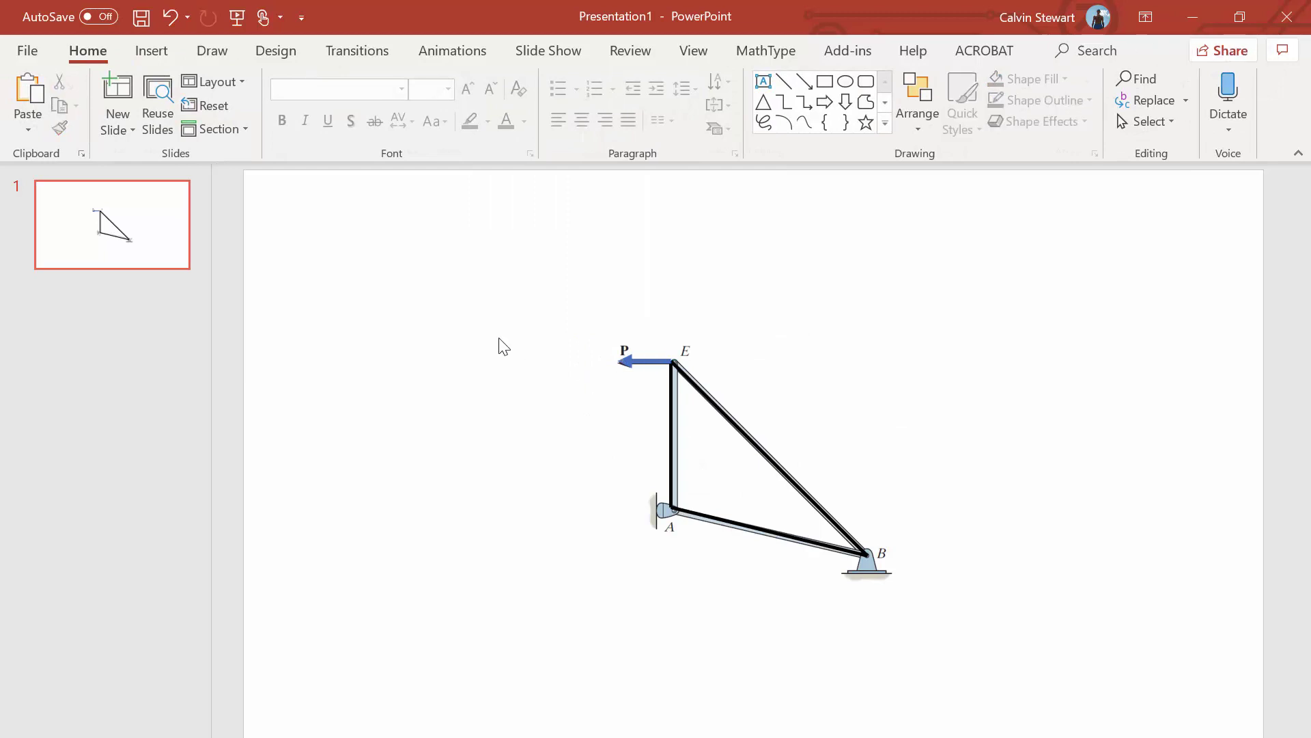
click(639, 361)
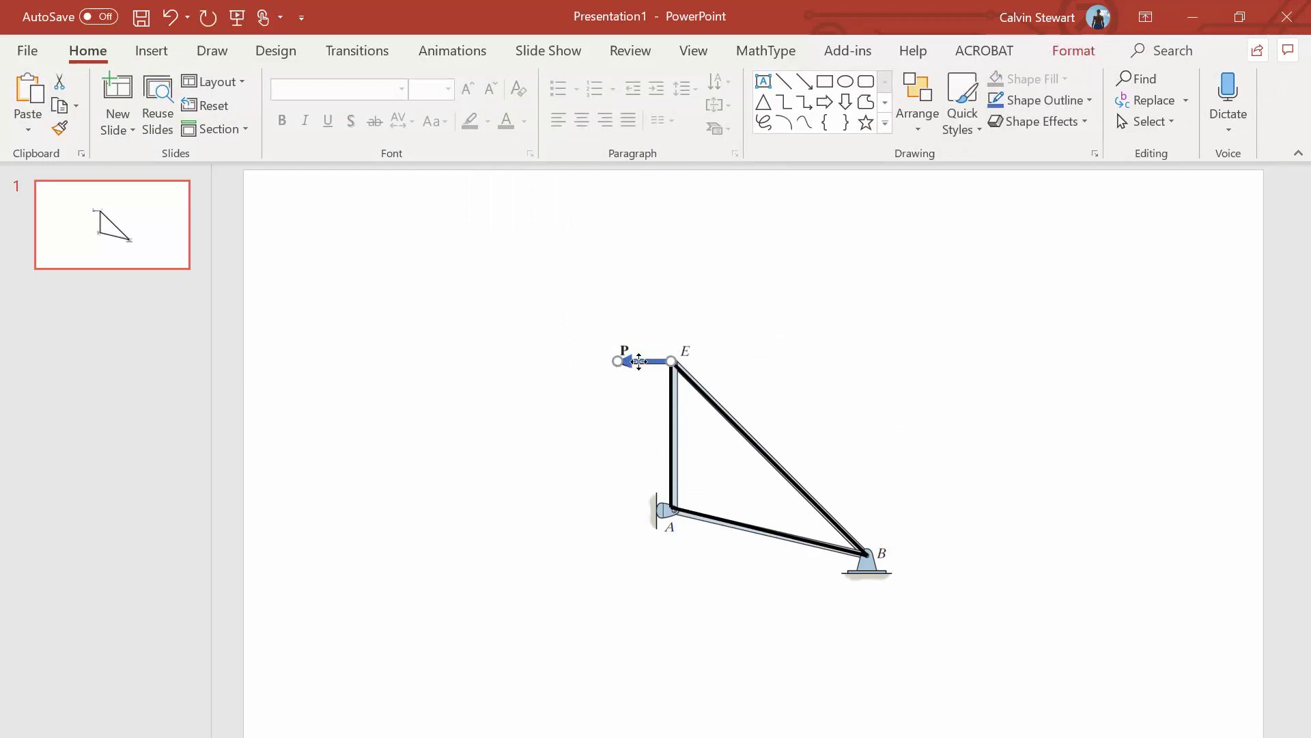
Step: Copy the blue P arrow to form reaction arrows at supports A and B
drag(639, 361, 635, 511)
click(681, 609)
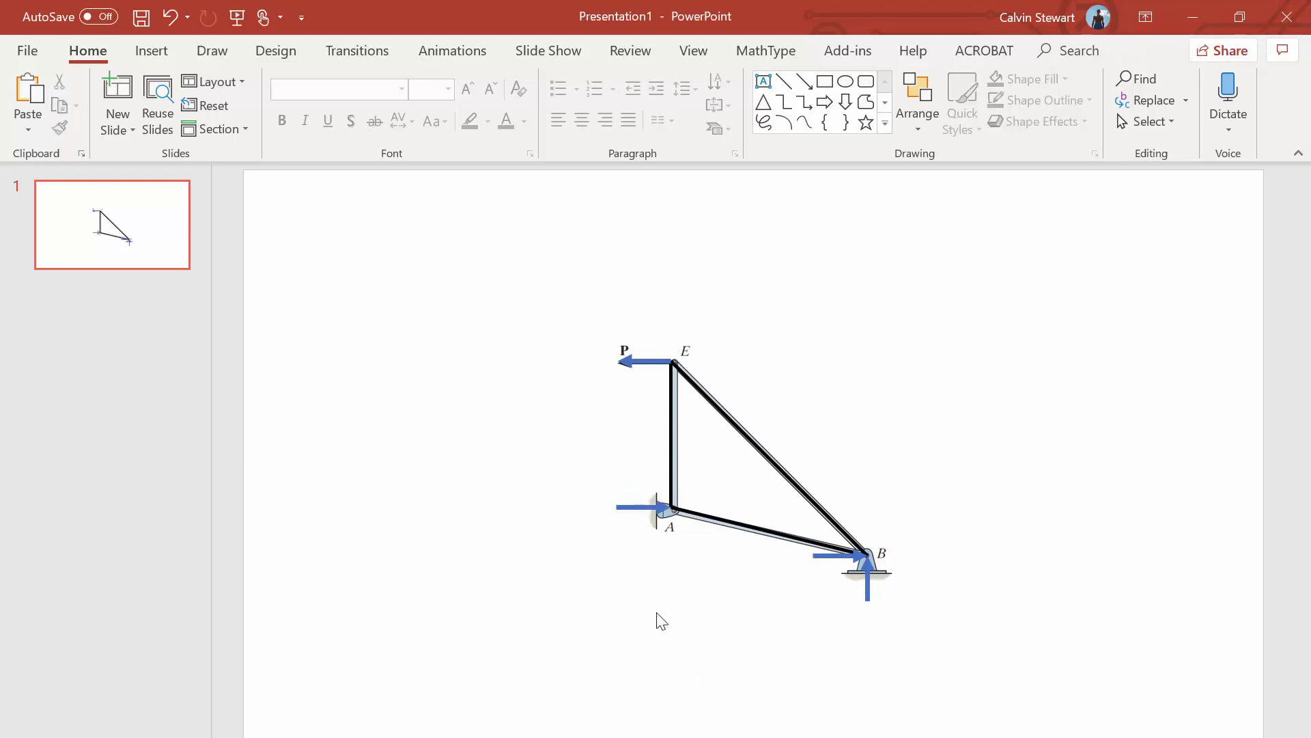
Step: Add a text box labelled P to the left of the load arrow
click(151, 51)
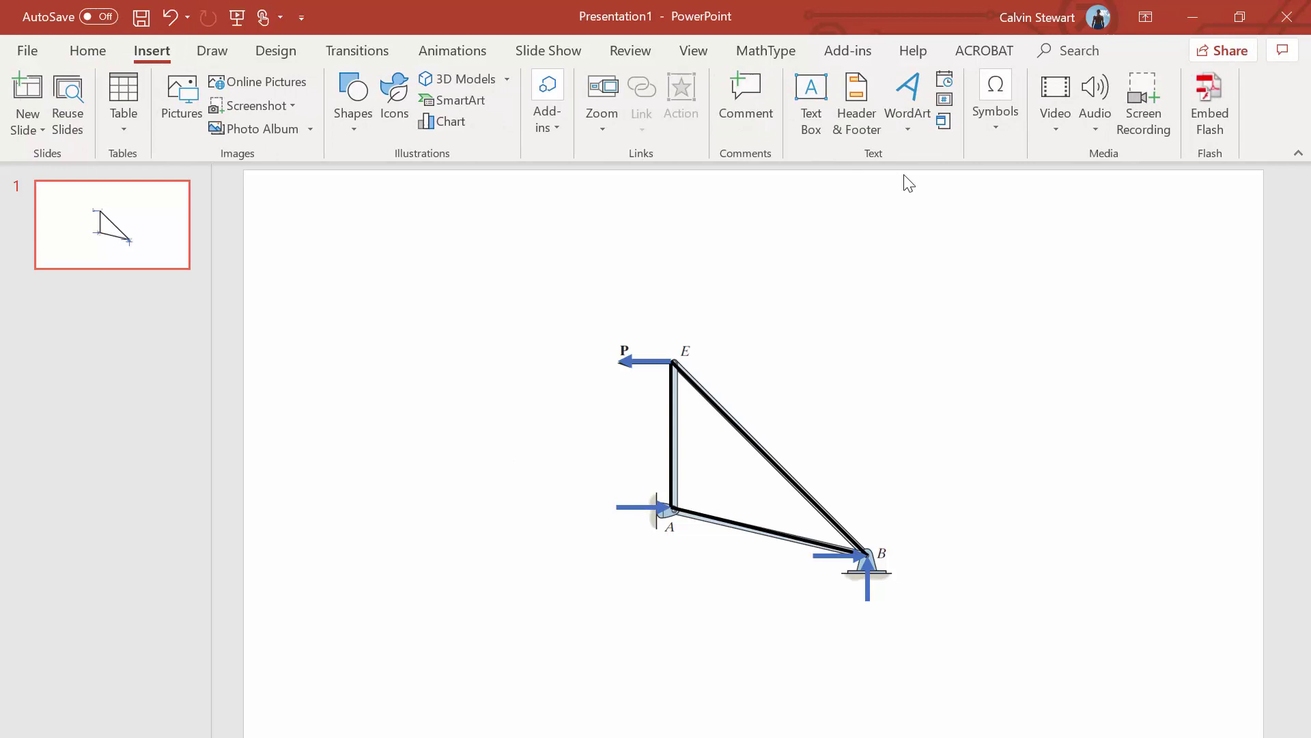
click(811, 102)
click(587, 321)
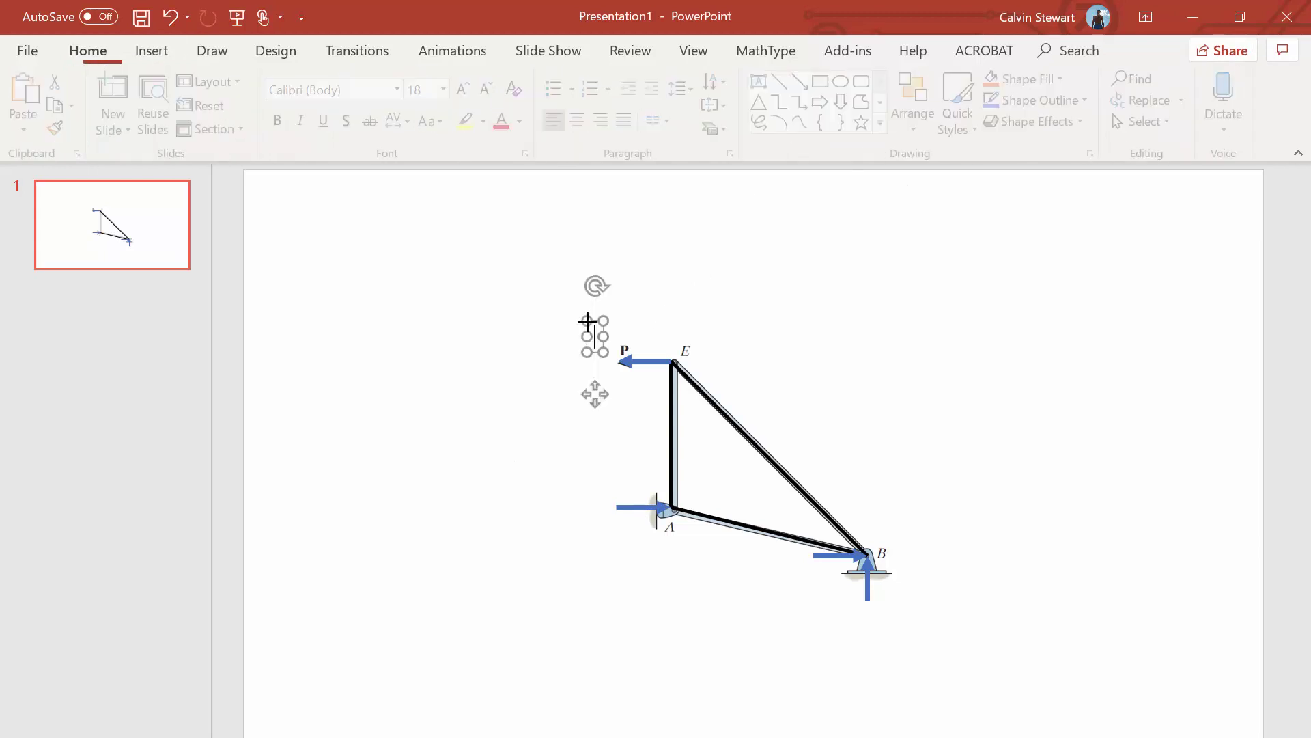
text(P)
Step: Duplicate the P label beside joint A and change it to Ay with subscript y
click(589, 319)
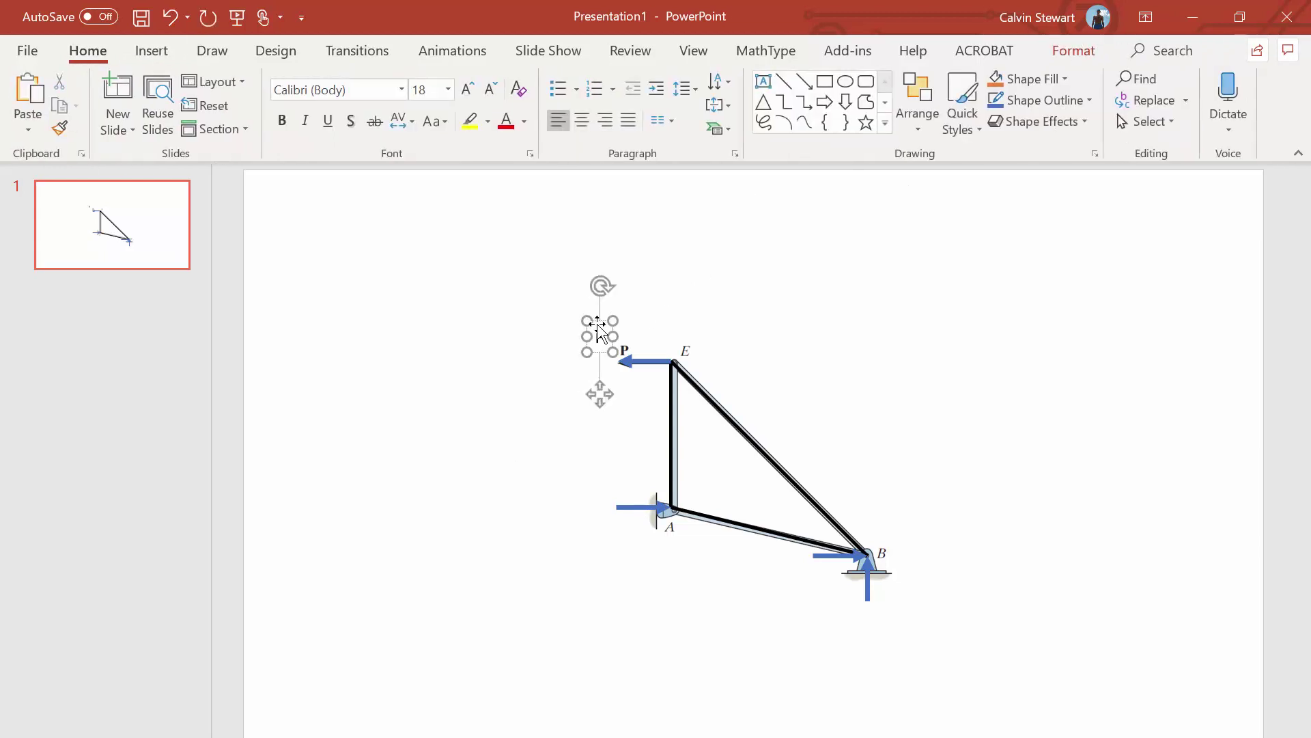
key(ctrl+c)
key(ctrl+v)
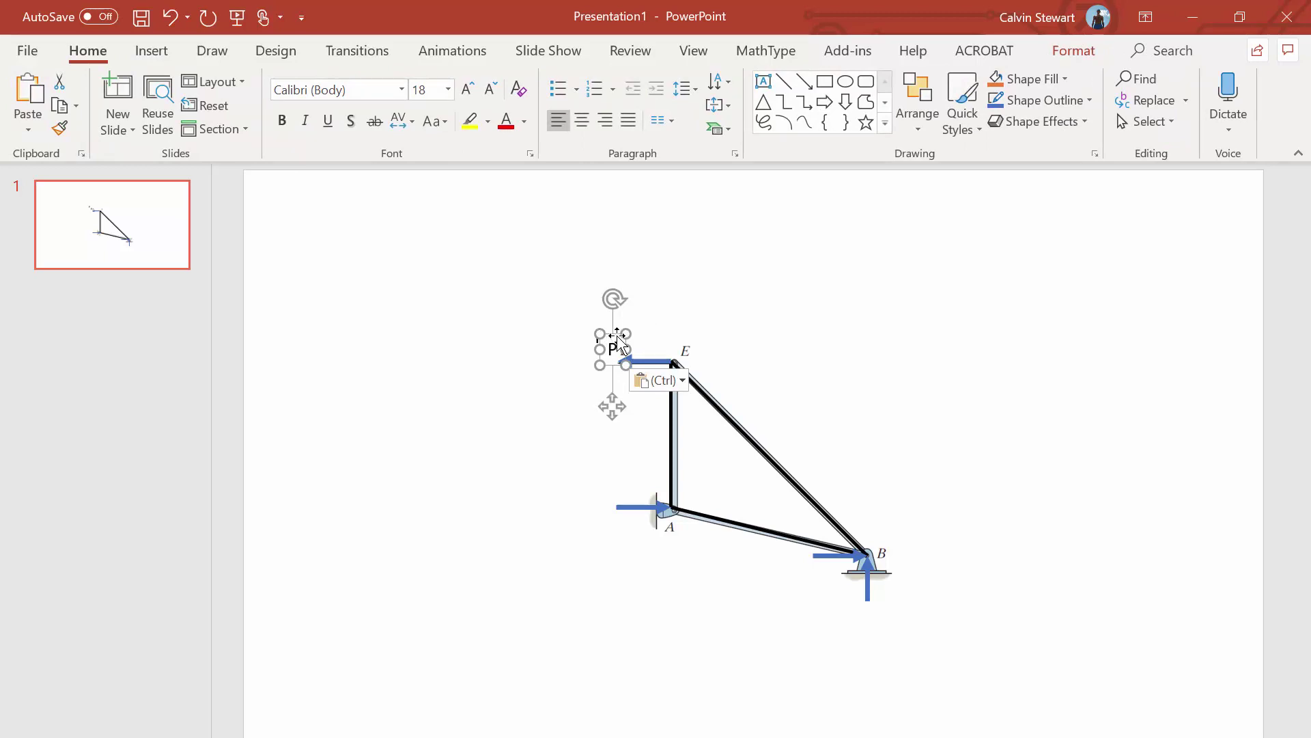
drag(609, 335, 600, 473)
click(601, 485)
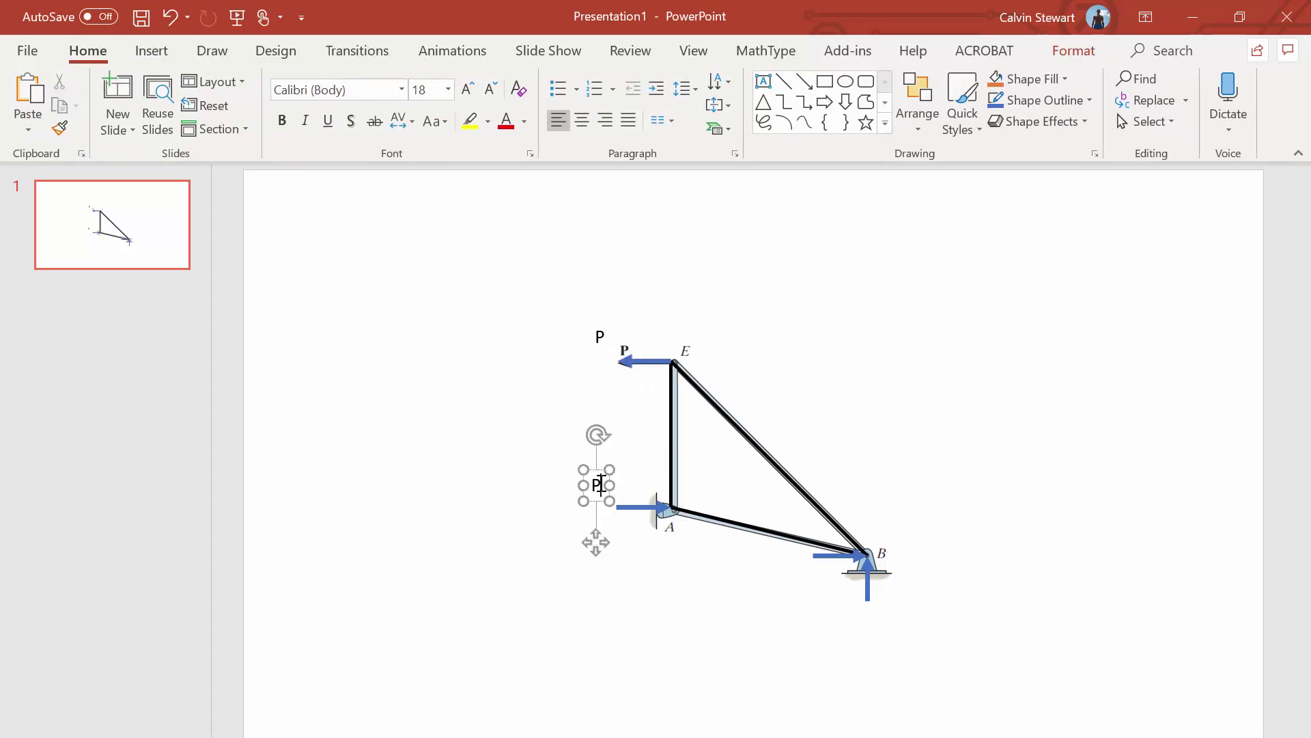
double_click(601, 485)
text(Ay)
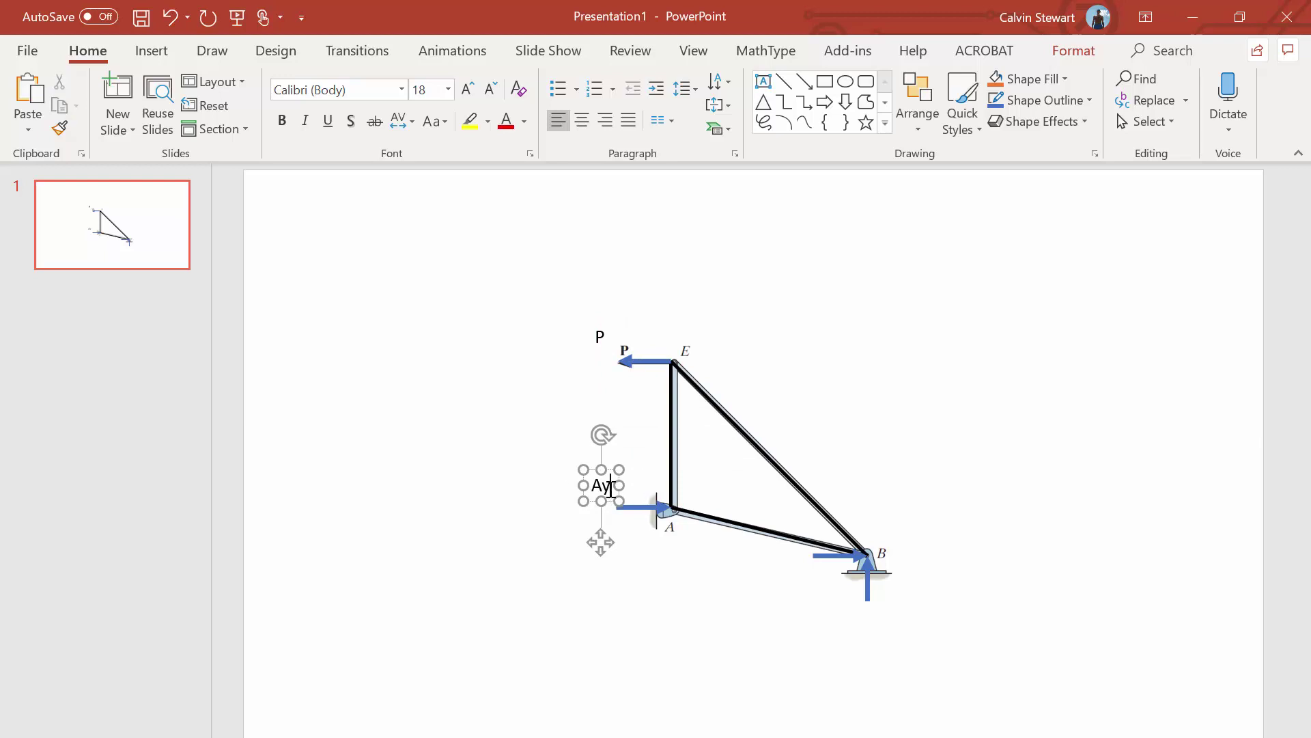
double_click(605, 485)
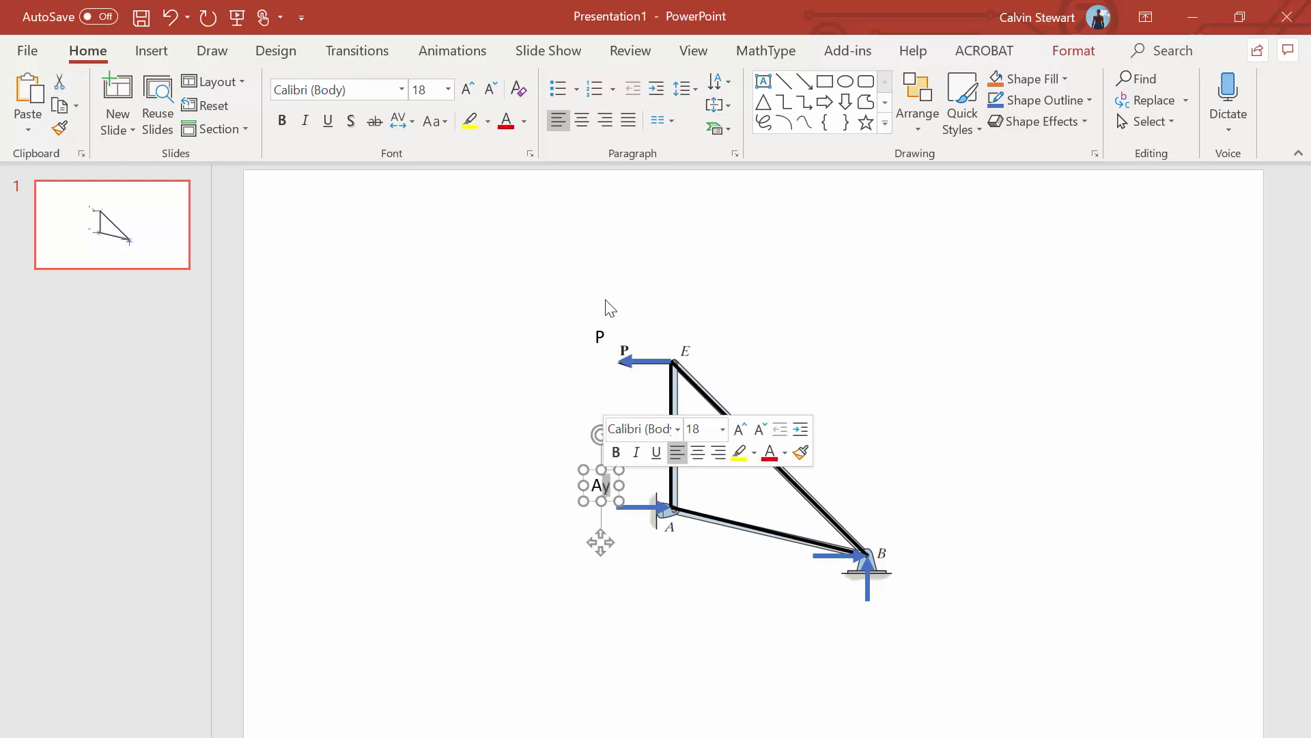
click(530, 155)
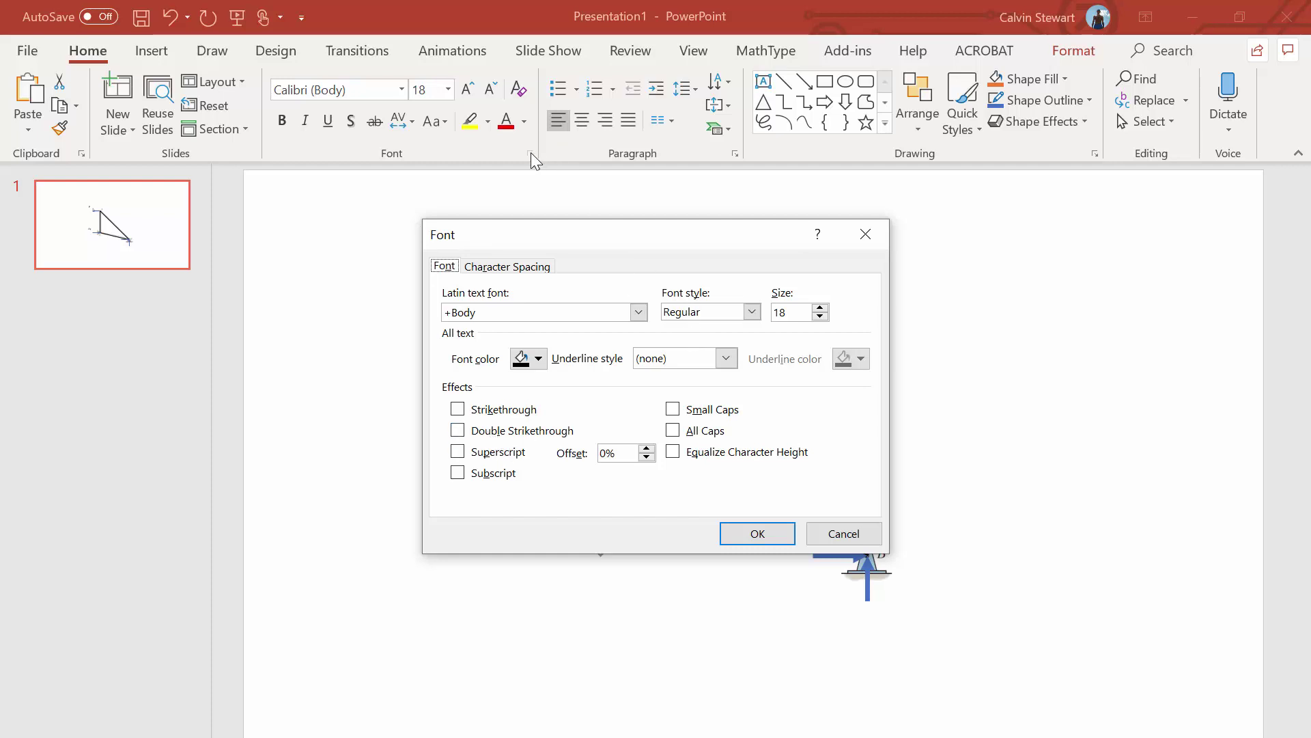
click(492, 474)
click(757, 532)
click(639, 597)
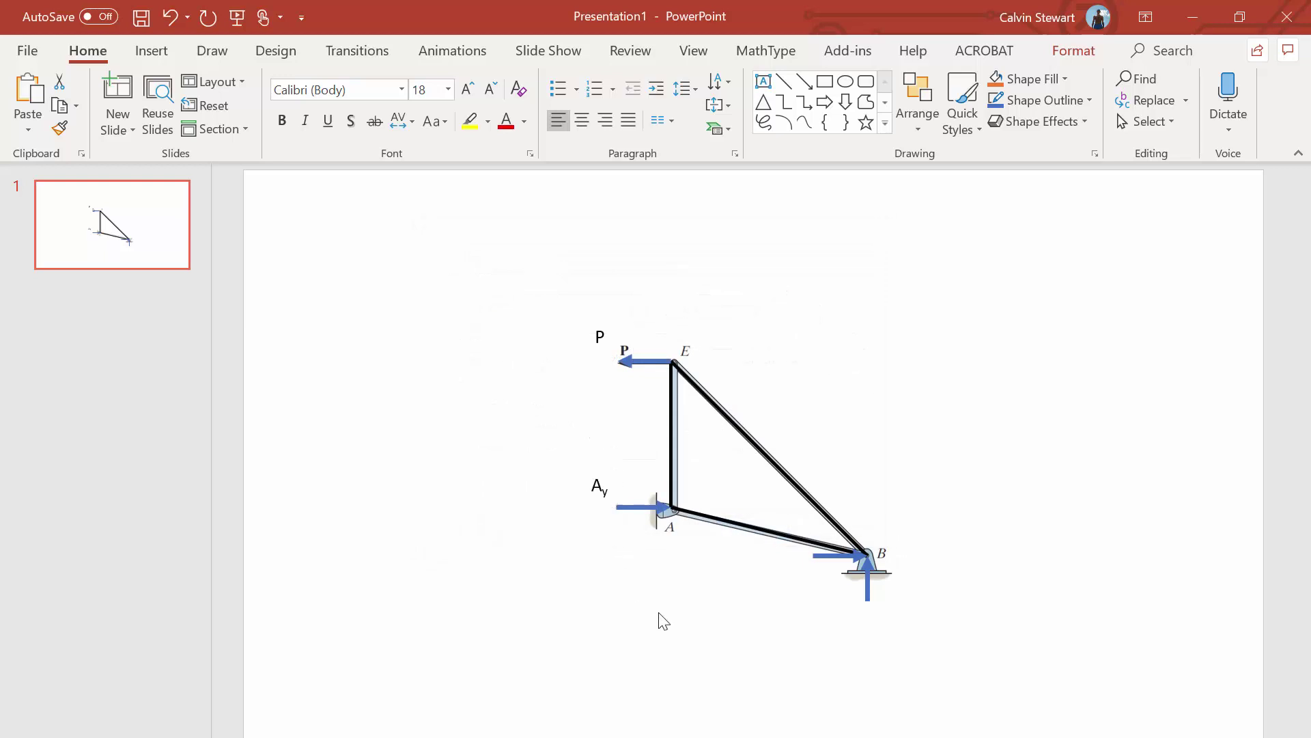
Step: Copy the Ay label beside support B and edit it to read Bx
click(606, 504)
click(601, 487)
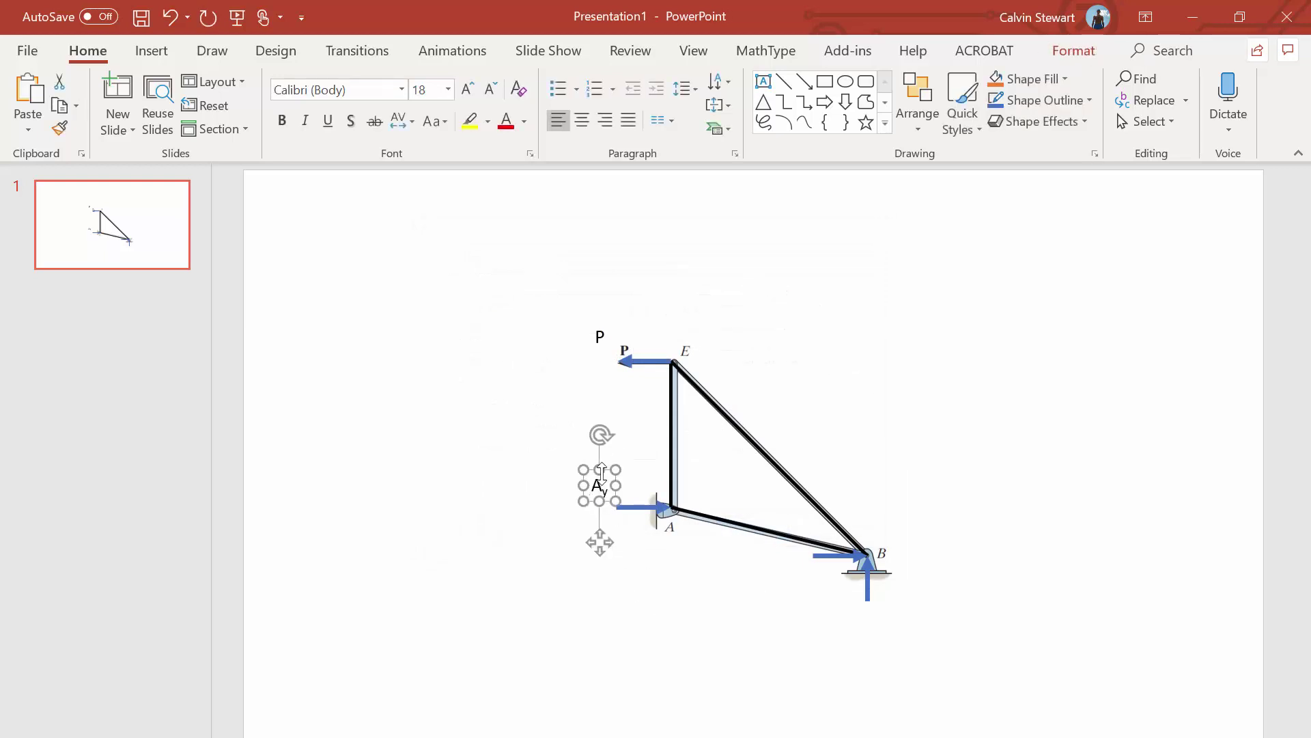
key(ctrl+c)
key(ctrl+v)
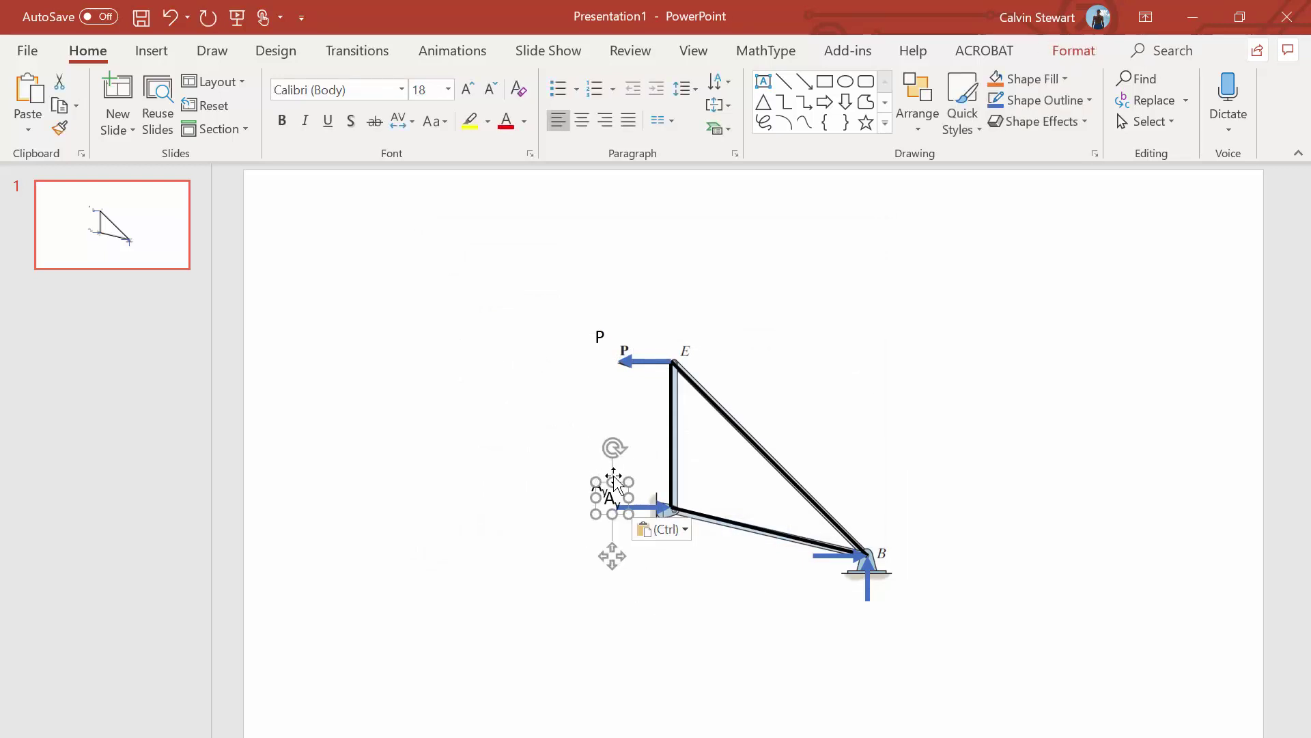
drag(621, 482, 808, 560)
click(799, 562)
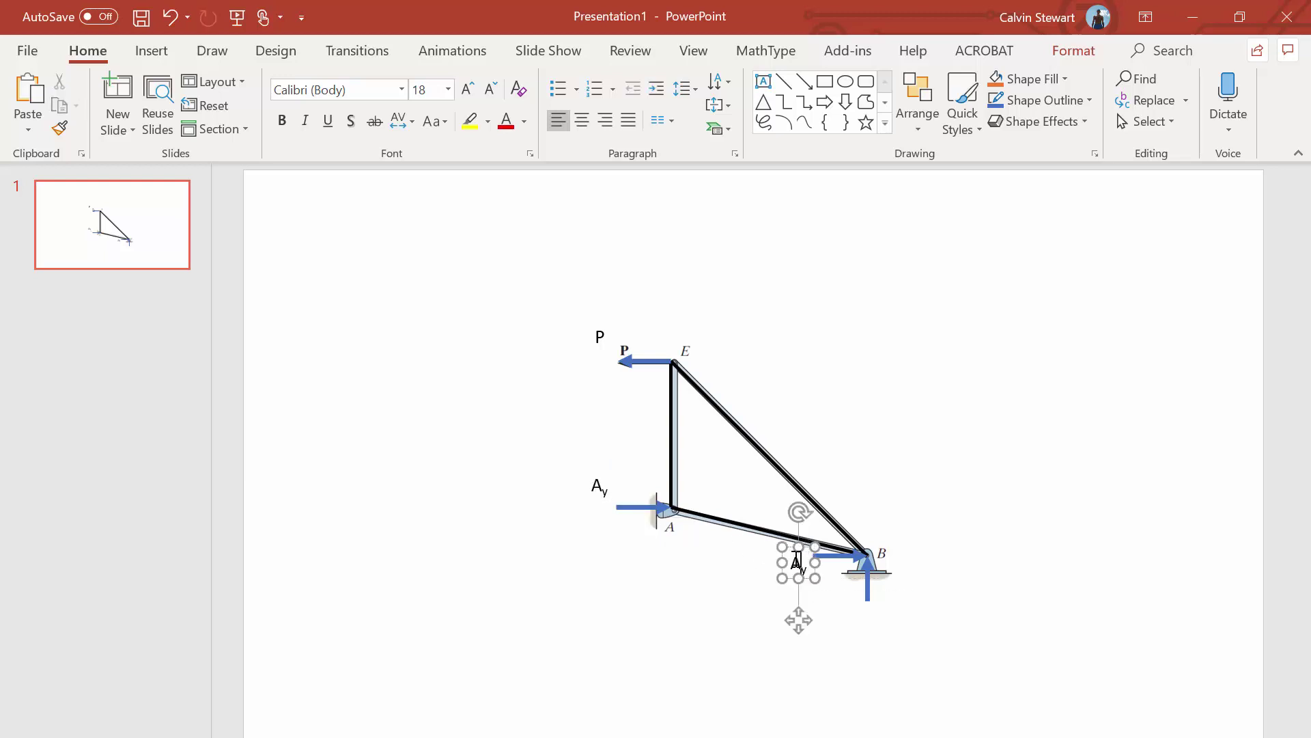
key(shift+Left)
text(B)
key(End)
text(x)
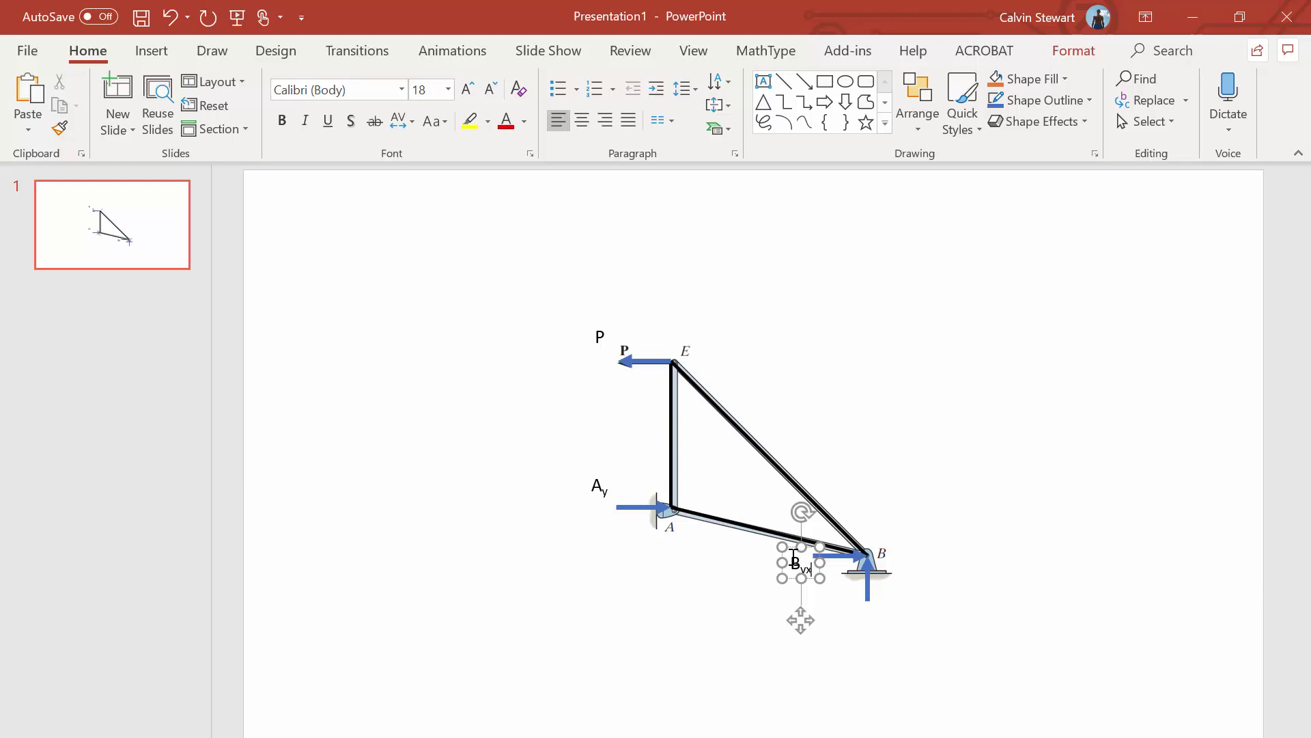
key(Left)
key(BackSpace)
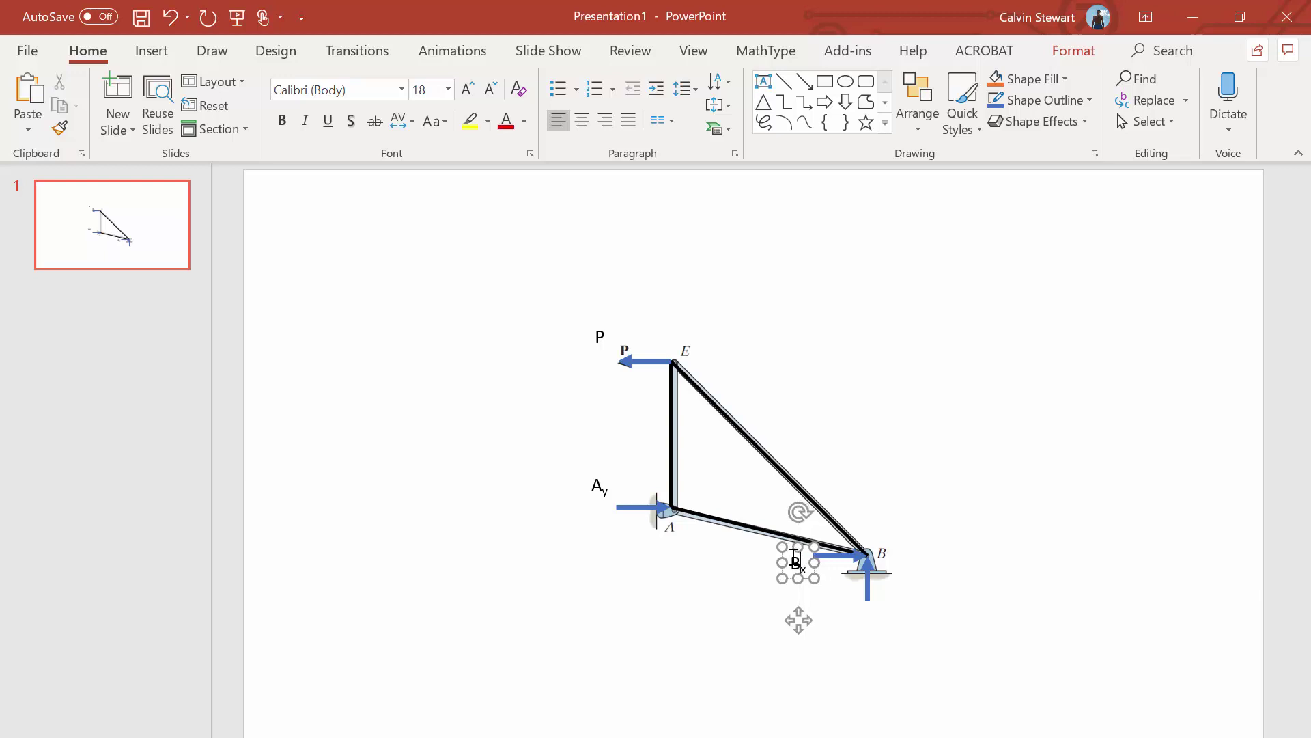
Step: Copy the Bx label below support B and remove its subscript x
key(ctrl+c)
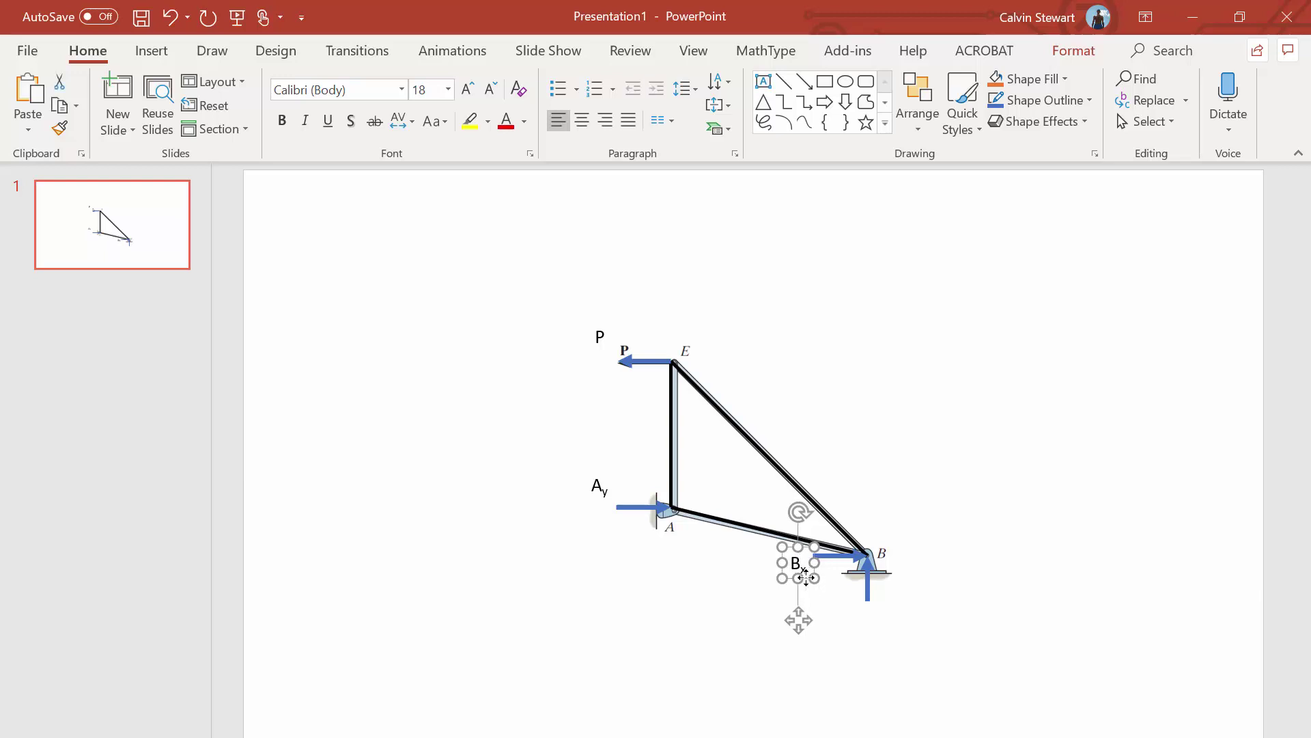
key(ctrl+v)
drag(819, 560, 892, 593)
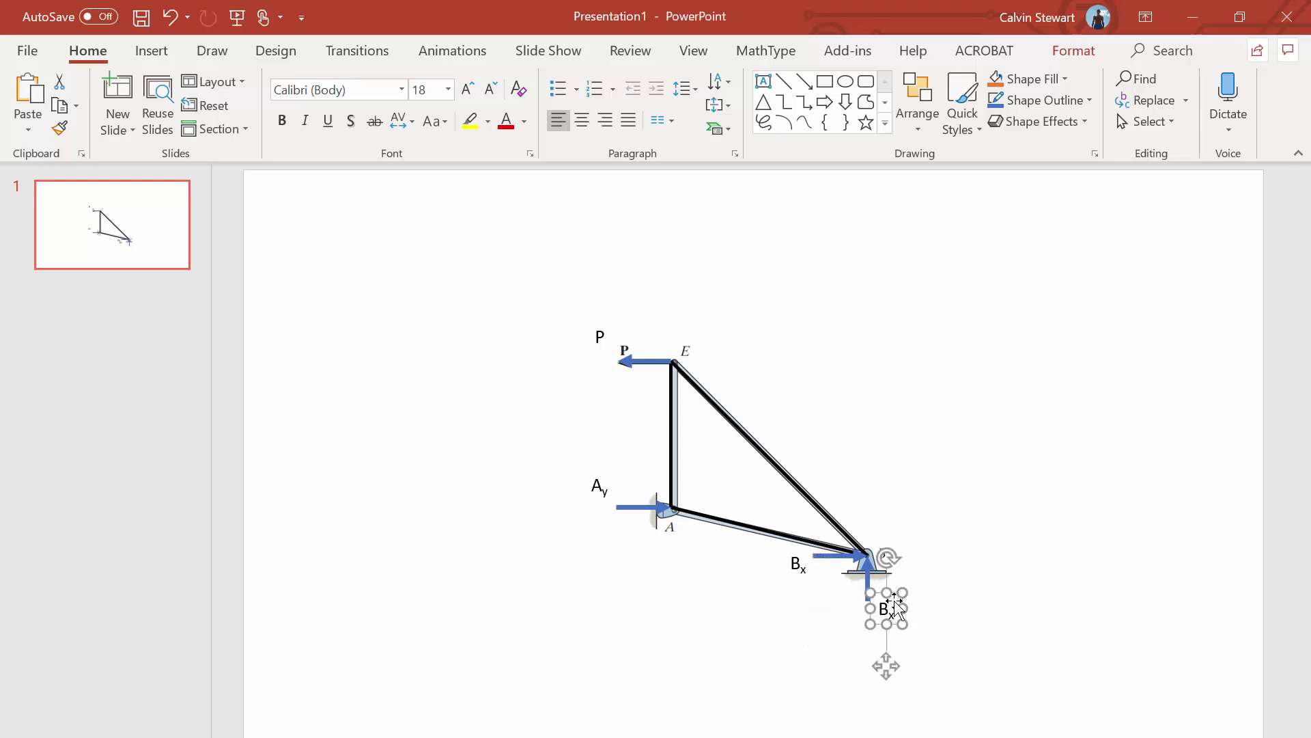
click(894, 613)
key(BackSpace)
Step: Finish the By label and make the three reaction arrows at A and B red
text(y)
click(954, 620)
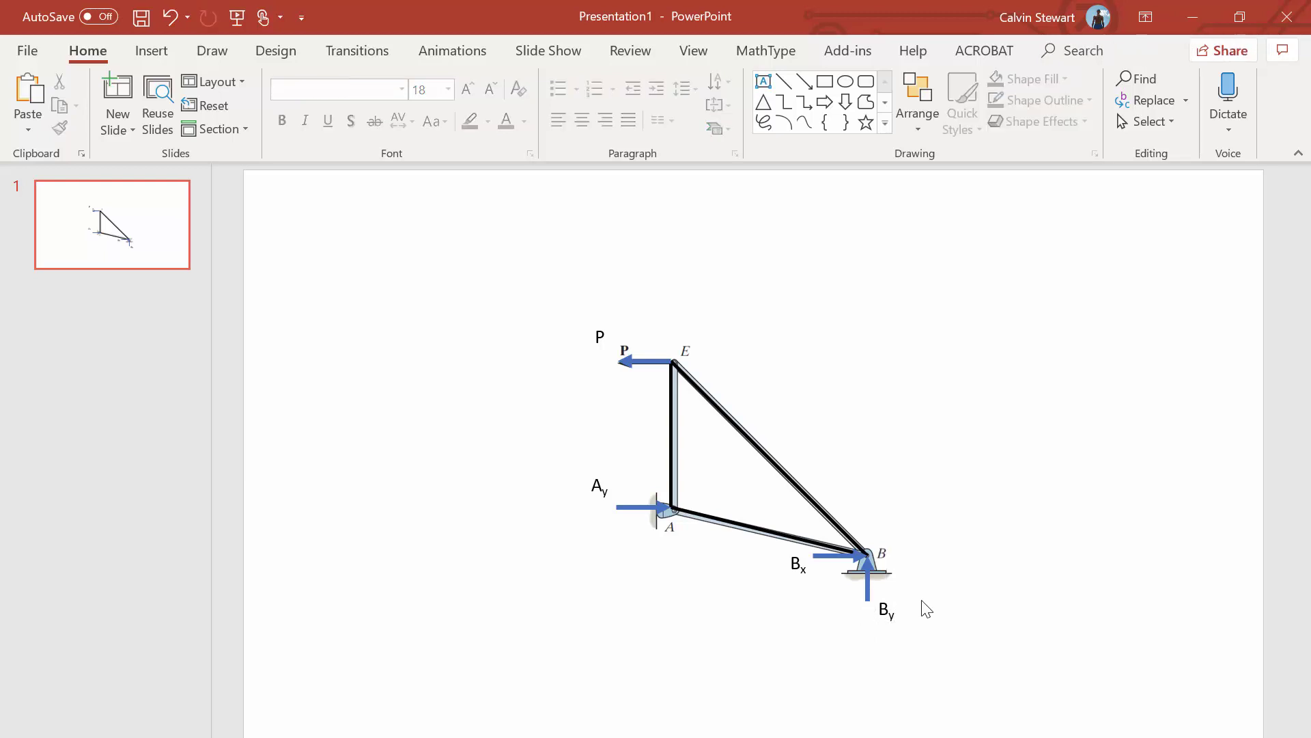
click(868, 566)
shift+click(840, 555)
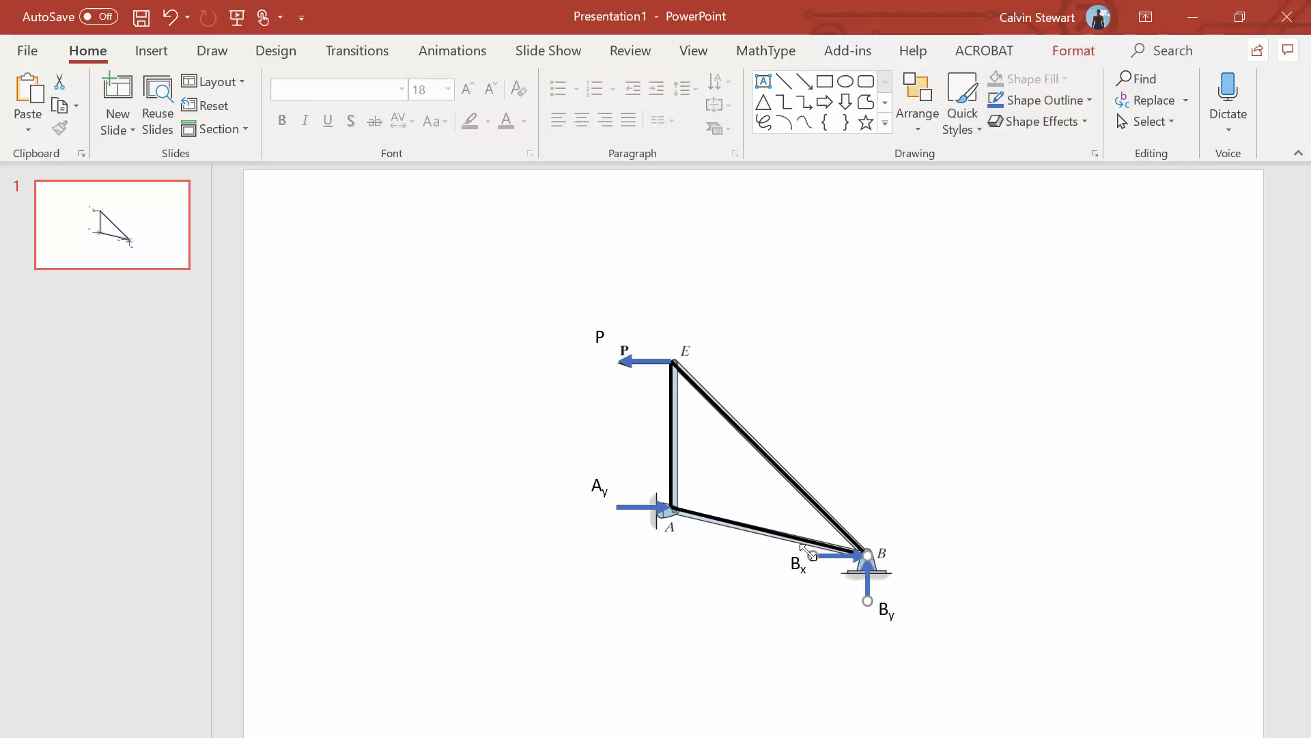
shift+click(648, 505)
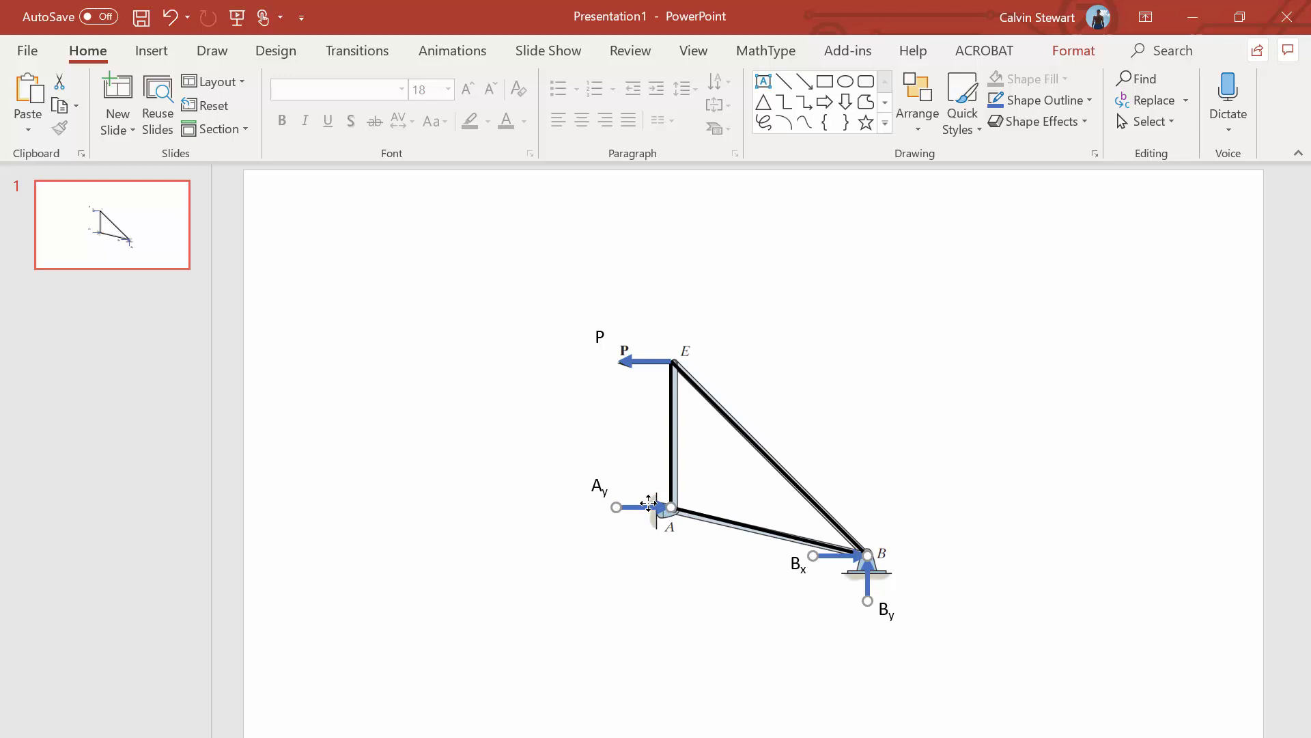
click(1077, 53)
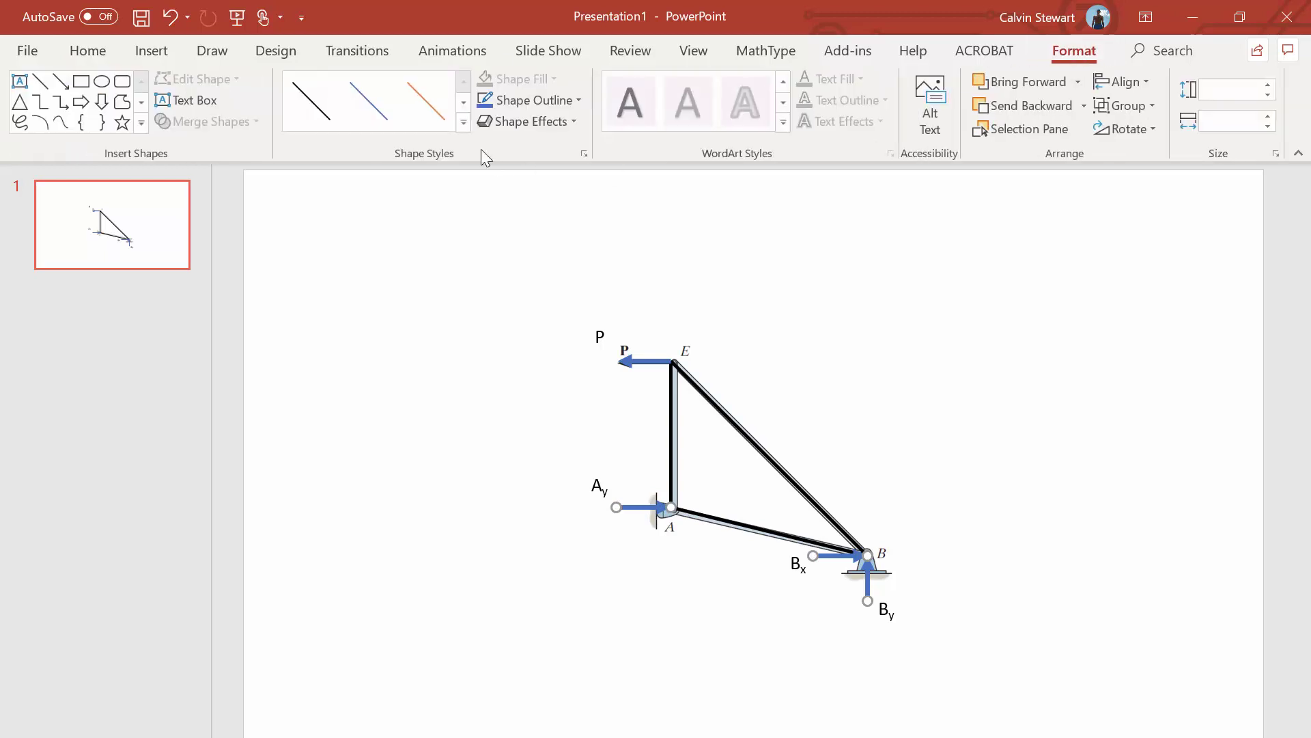
click(566, 100)
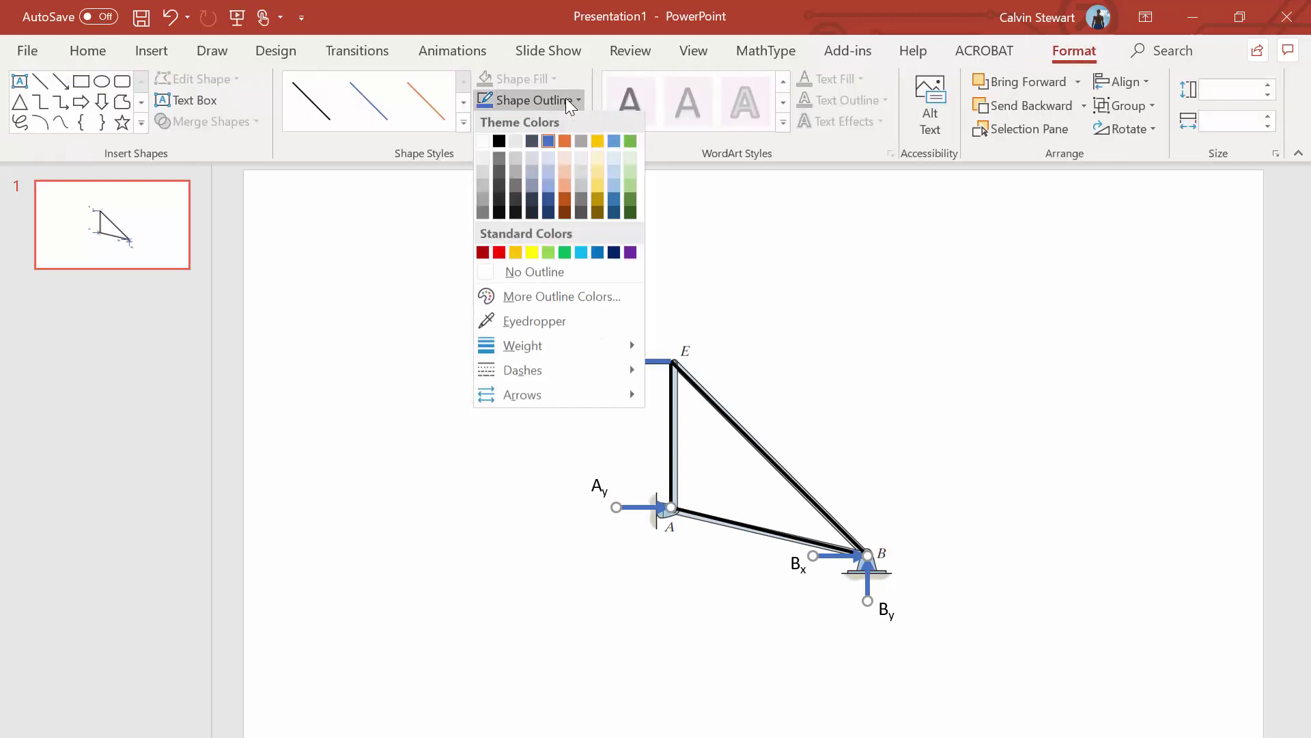
click(499, 254)
click(790, 448)
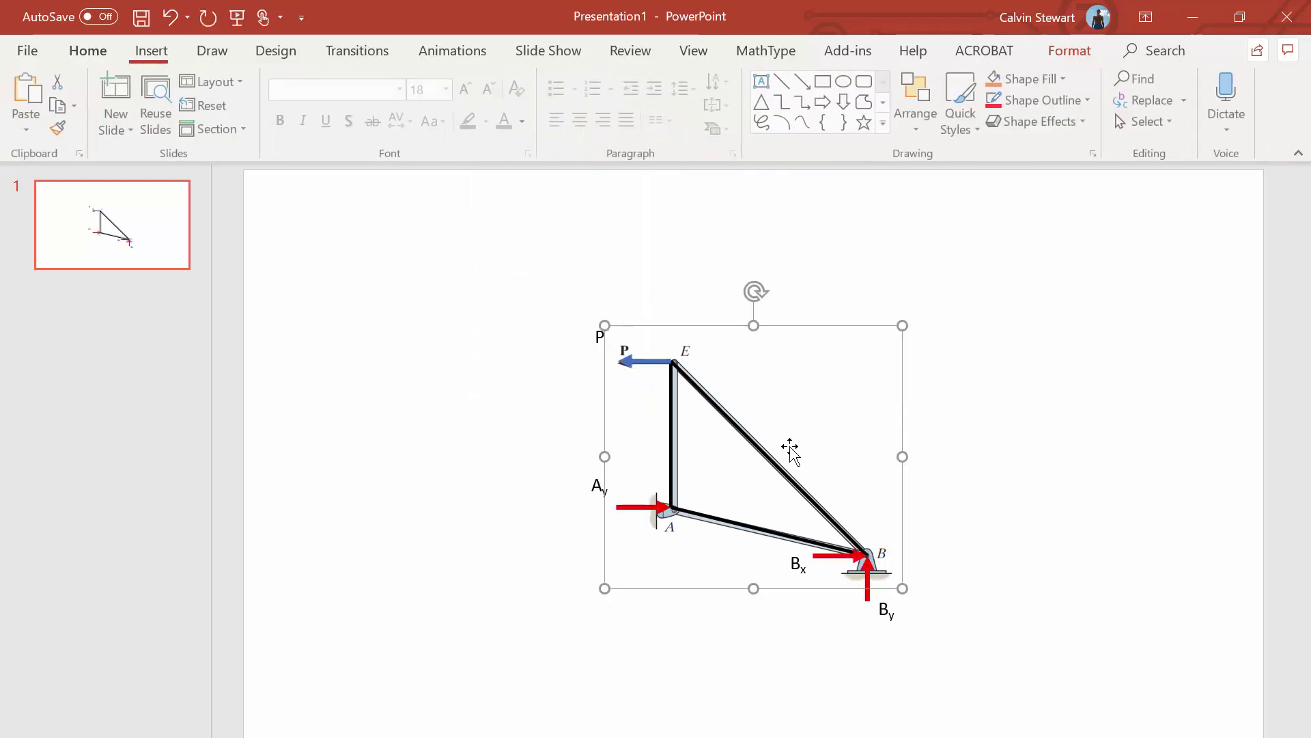
Step: Drag the original truss picture to the slide's left, clear of the traced diagram
click(672, 666)
click(707, 571)
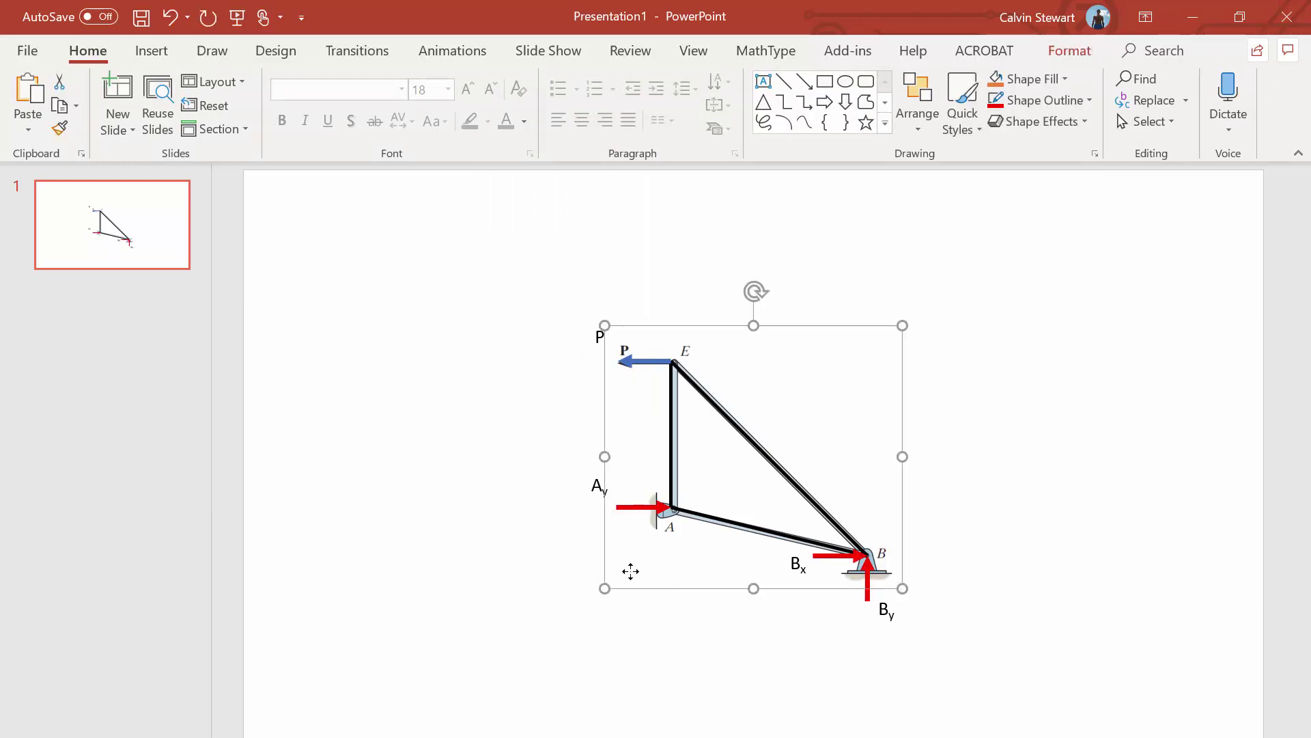
mouse_move(631, 571)
mouse_down()
mouse_move(372, 555)
mouse_move(358, 611)
mouse_up()
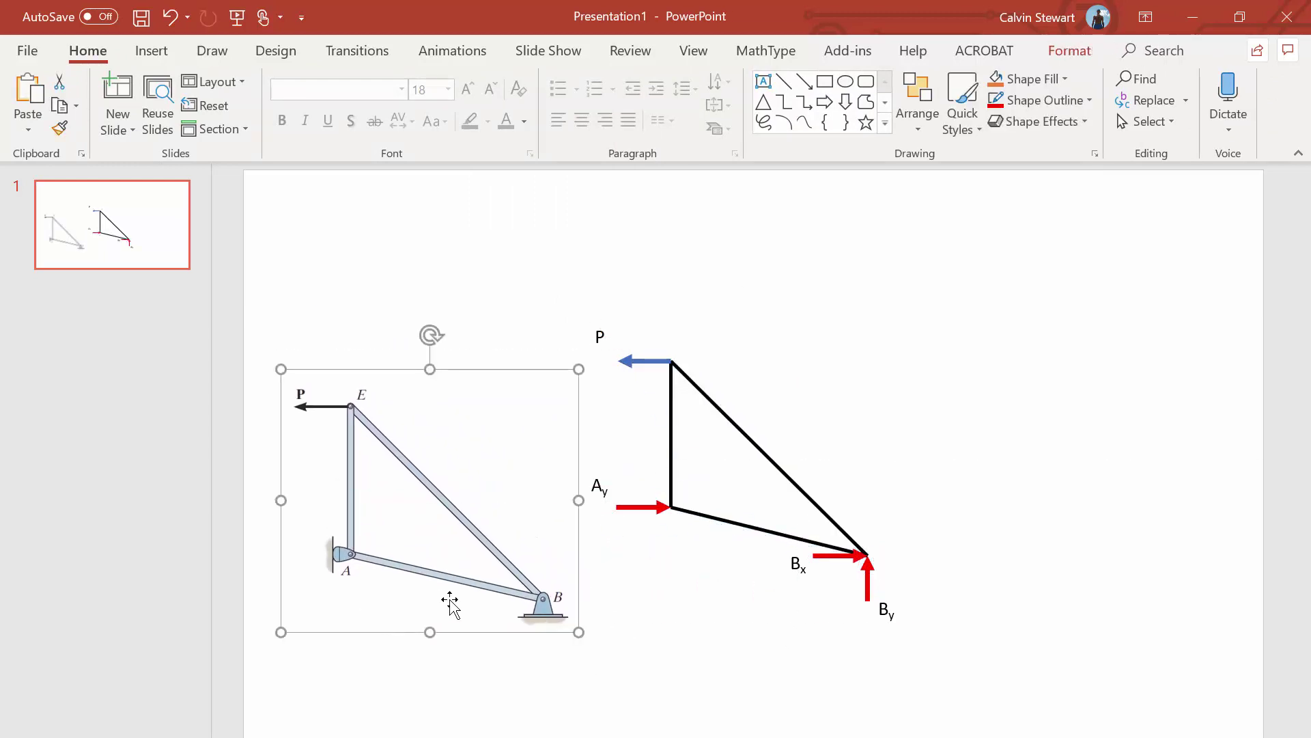
drag(451, 601, 413, 586)
click(711, 624)
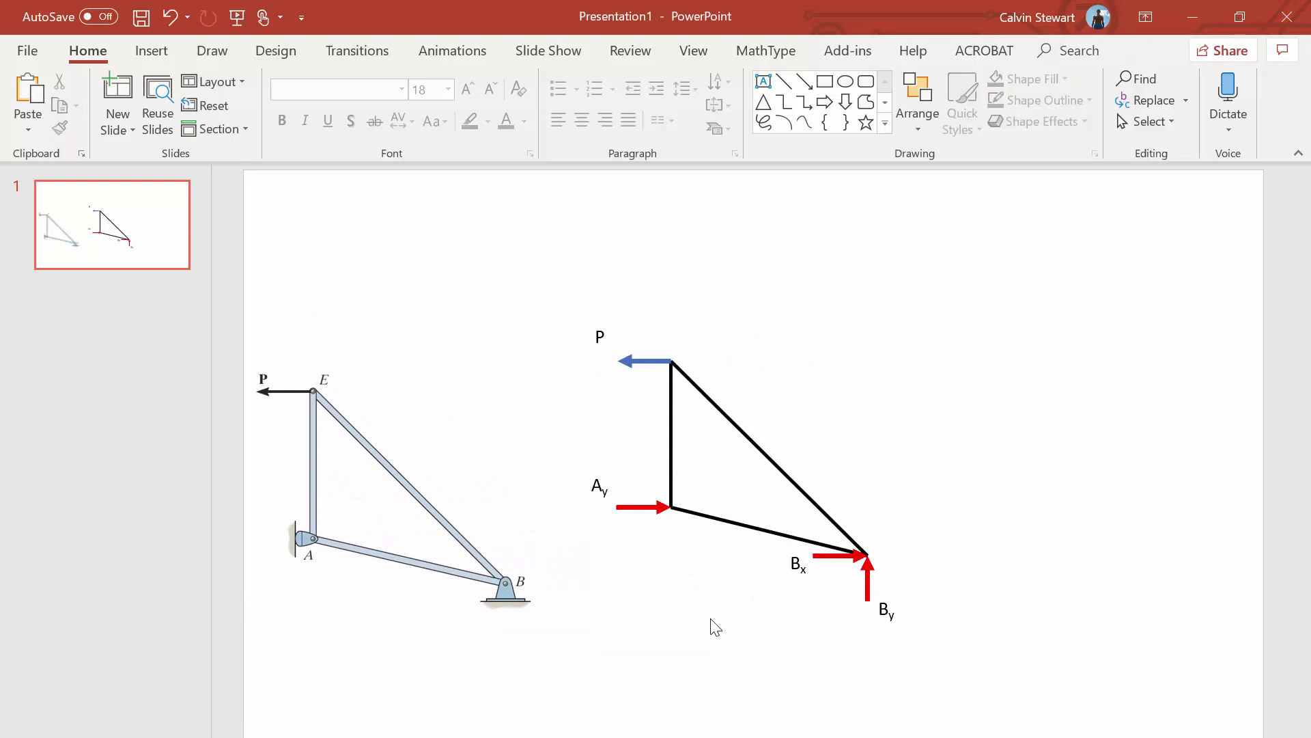
click(451, 518)
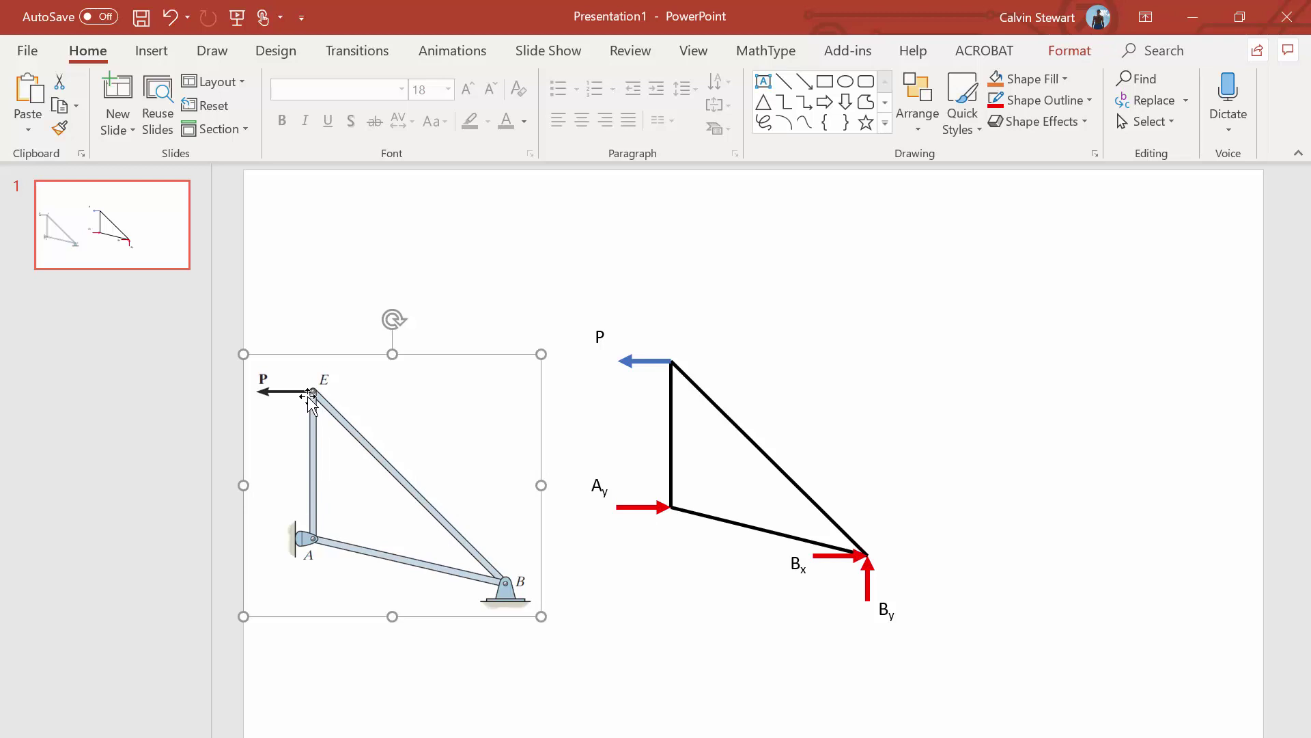
click(615, 439)
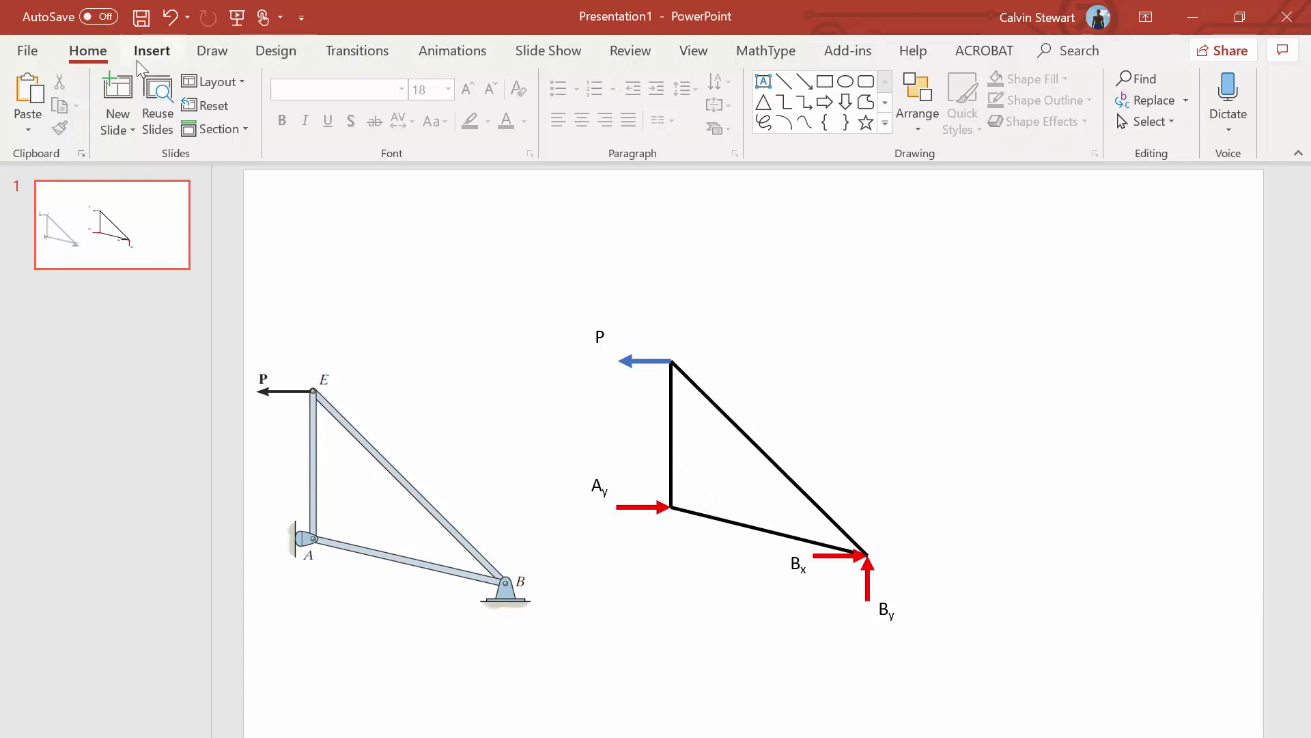
Step: Add length labels X m beside the diagonal member and Y m below the bottom member
click(168, 49)
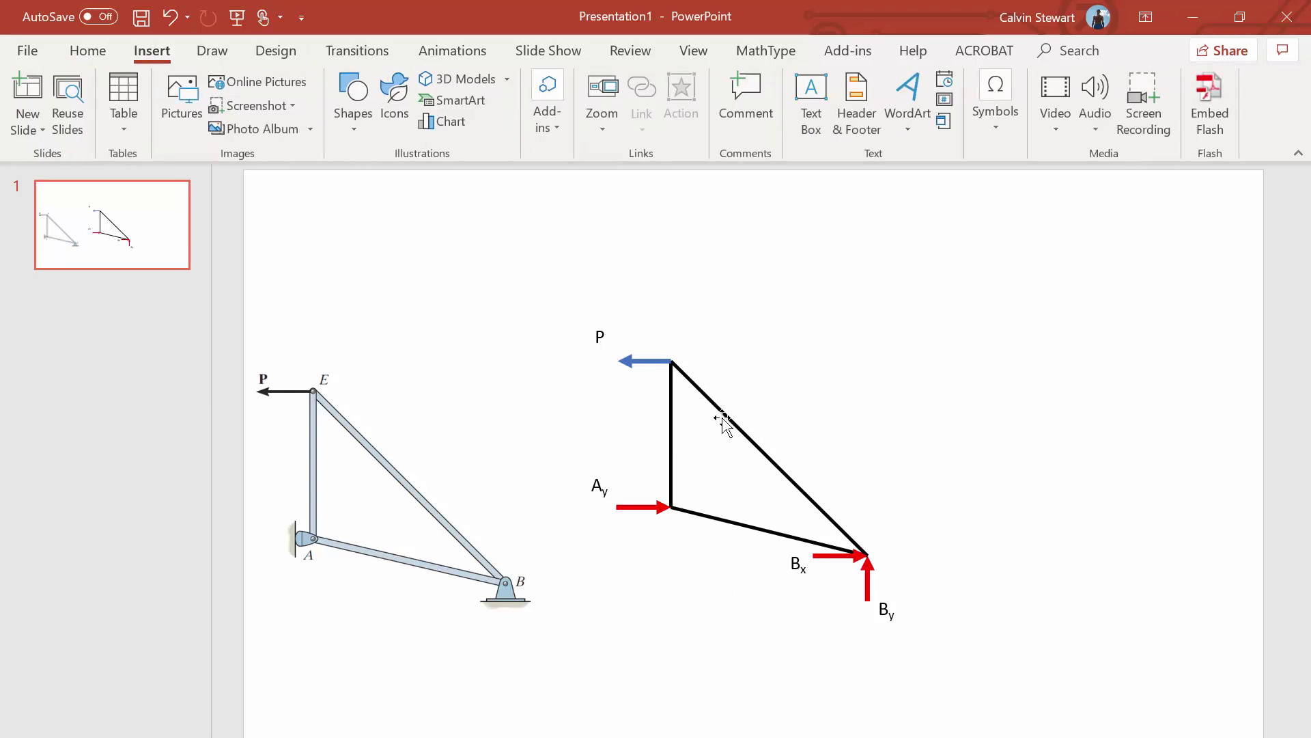
click(599, 487)
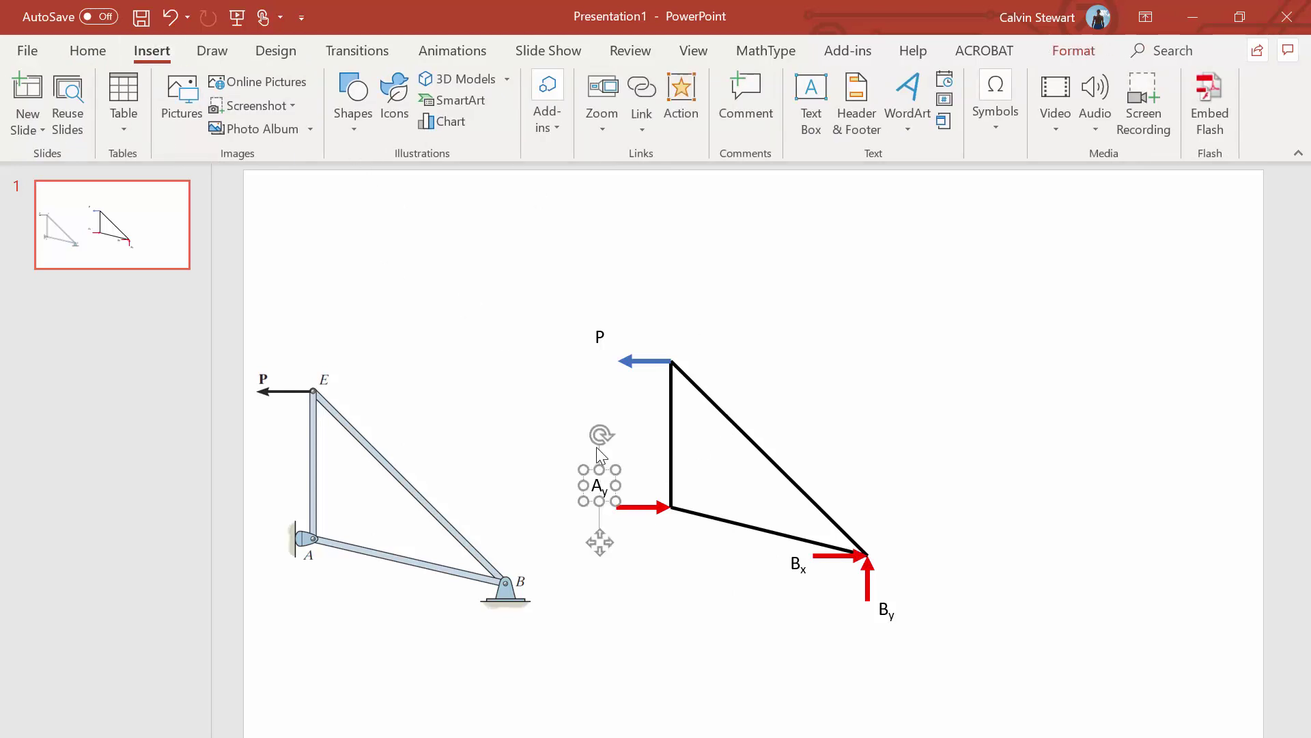
key(ctrl+v)
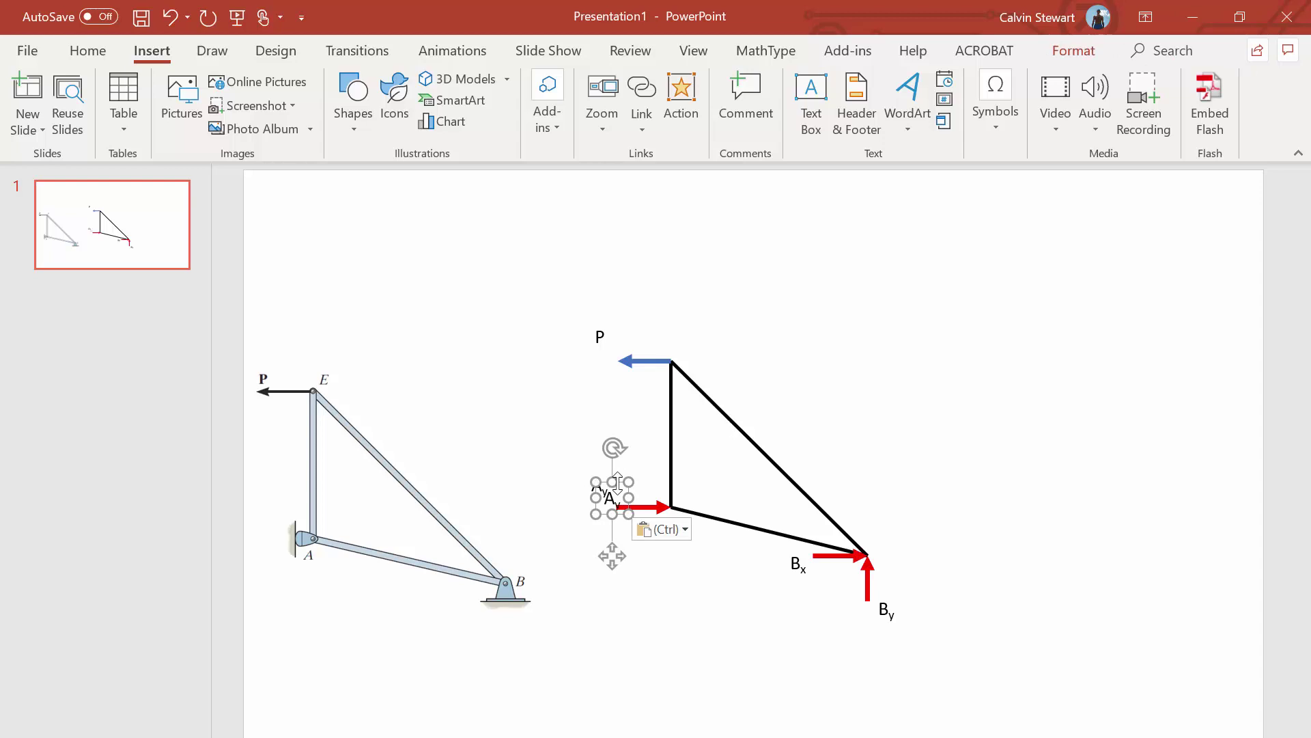
drag(607, 469, 763, 429)
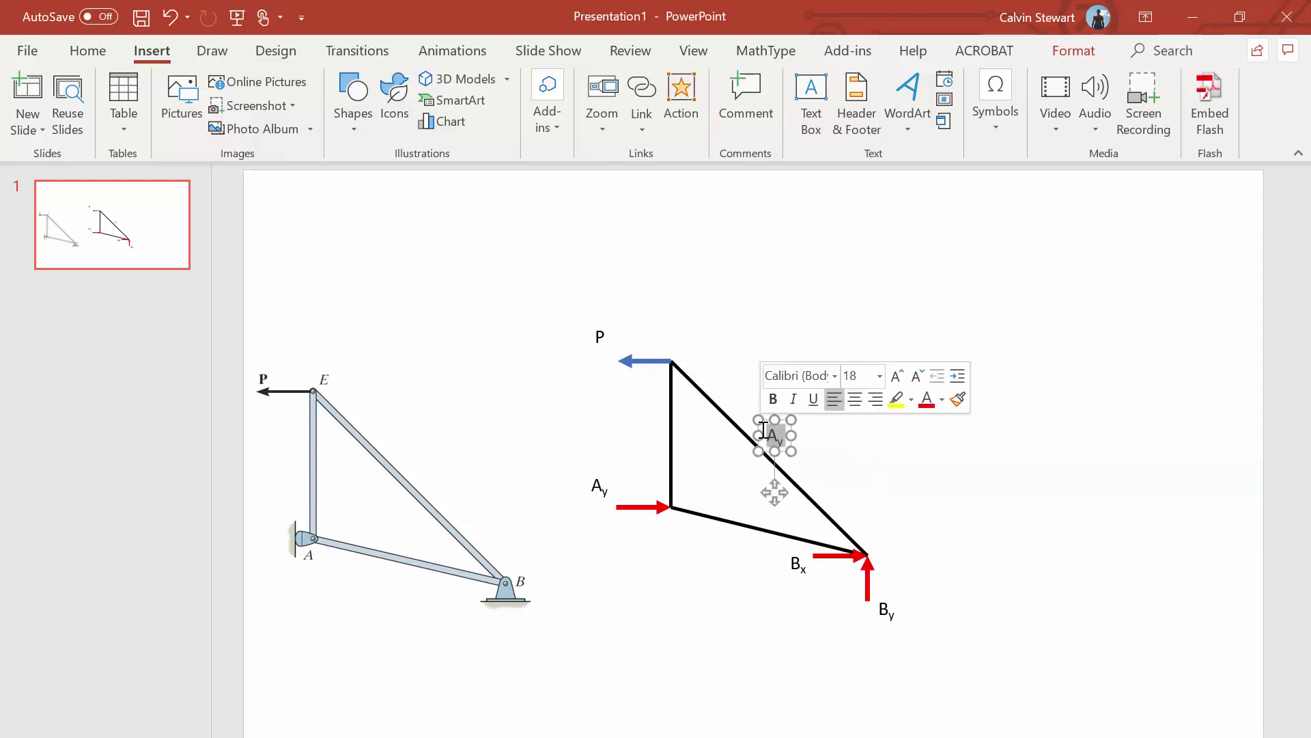
text(x m)
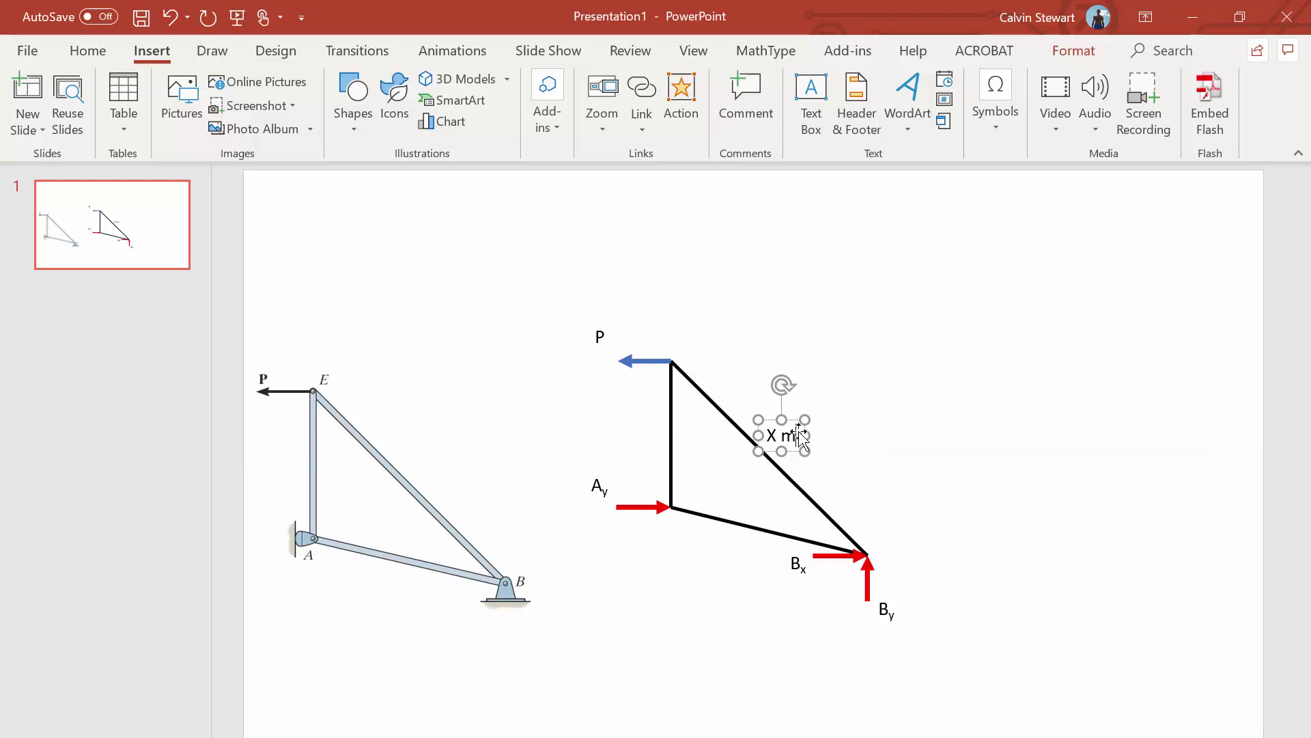
key(ctrl+c)
key(ctrl+v)
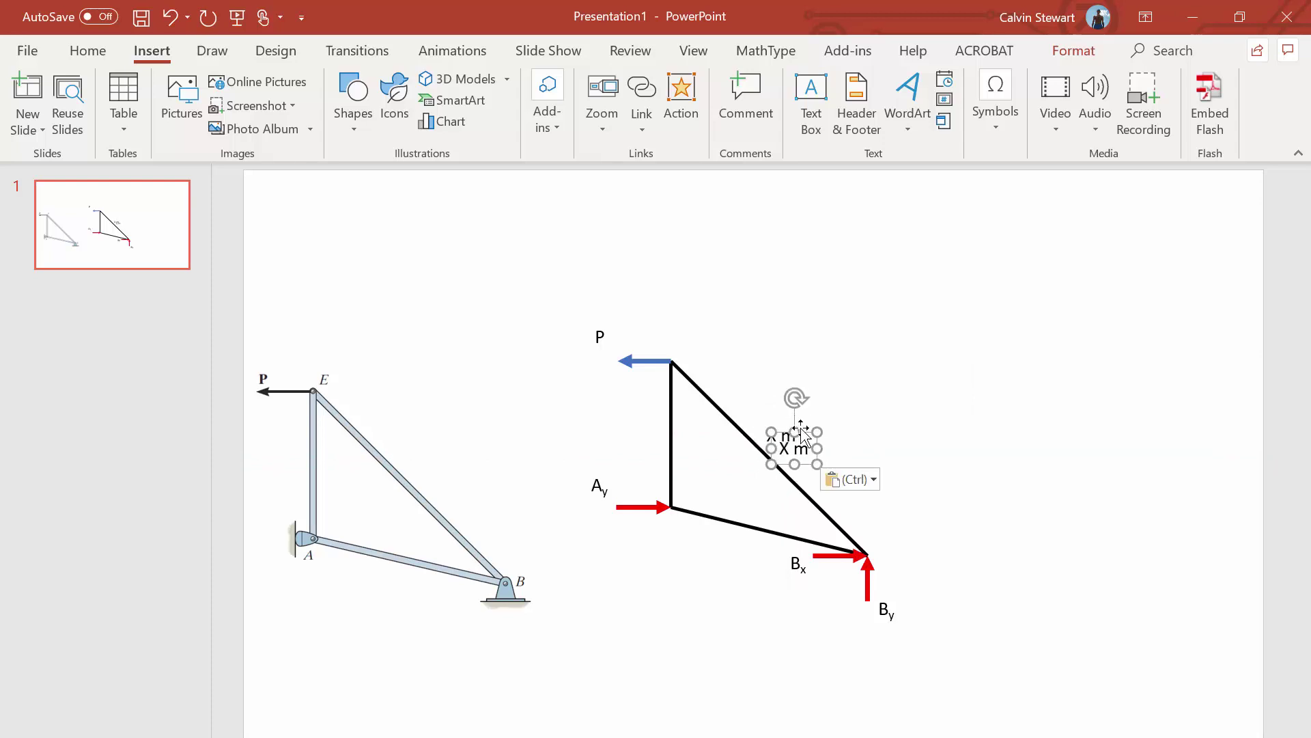
drag(794, 421, 754, 528)
double_click(735, 544)
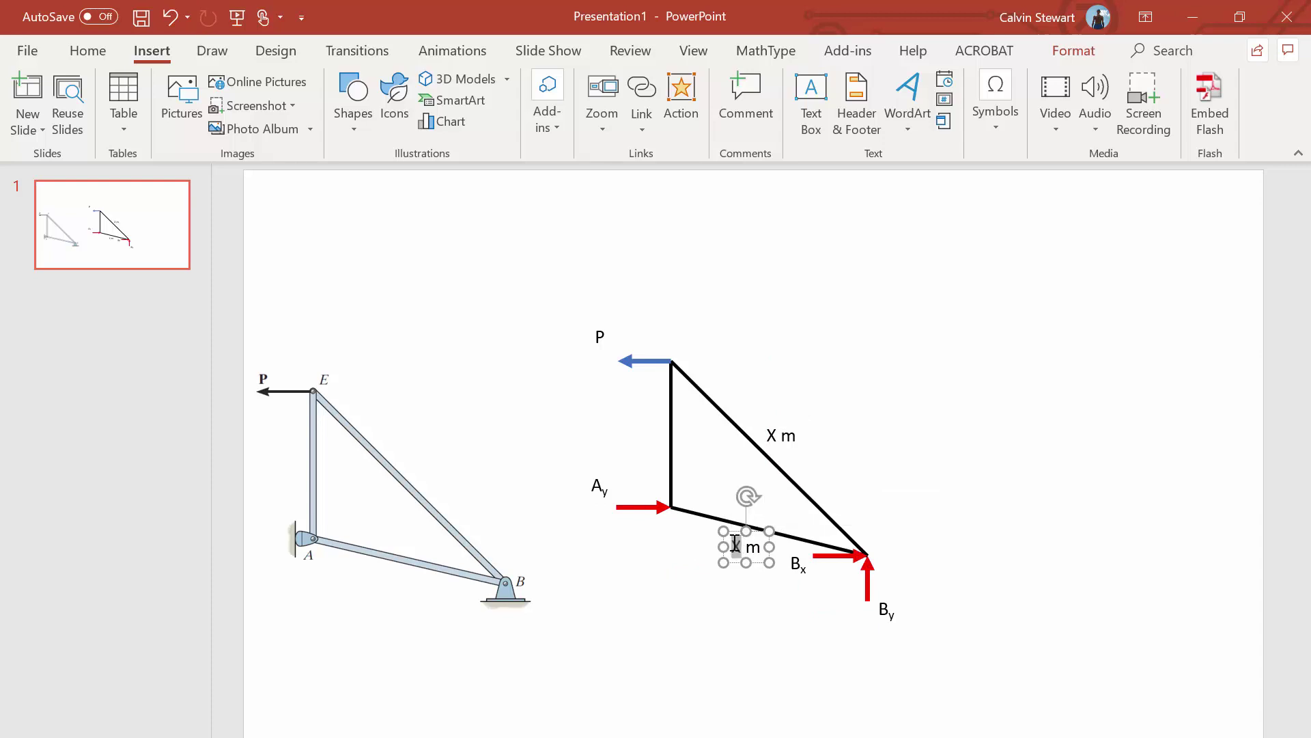
text(Y)
Step: Add a Z m label beside the vertical member, then marquee-select the diagram
key(ctrl+c)
key(ctrl+v)
drag(762, 546, 657, 415)
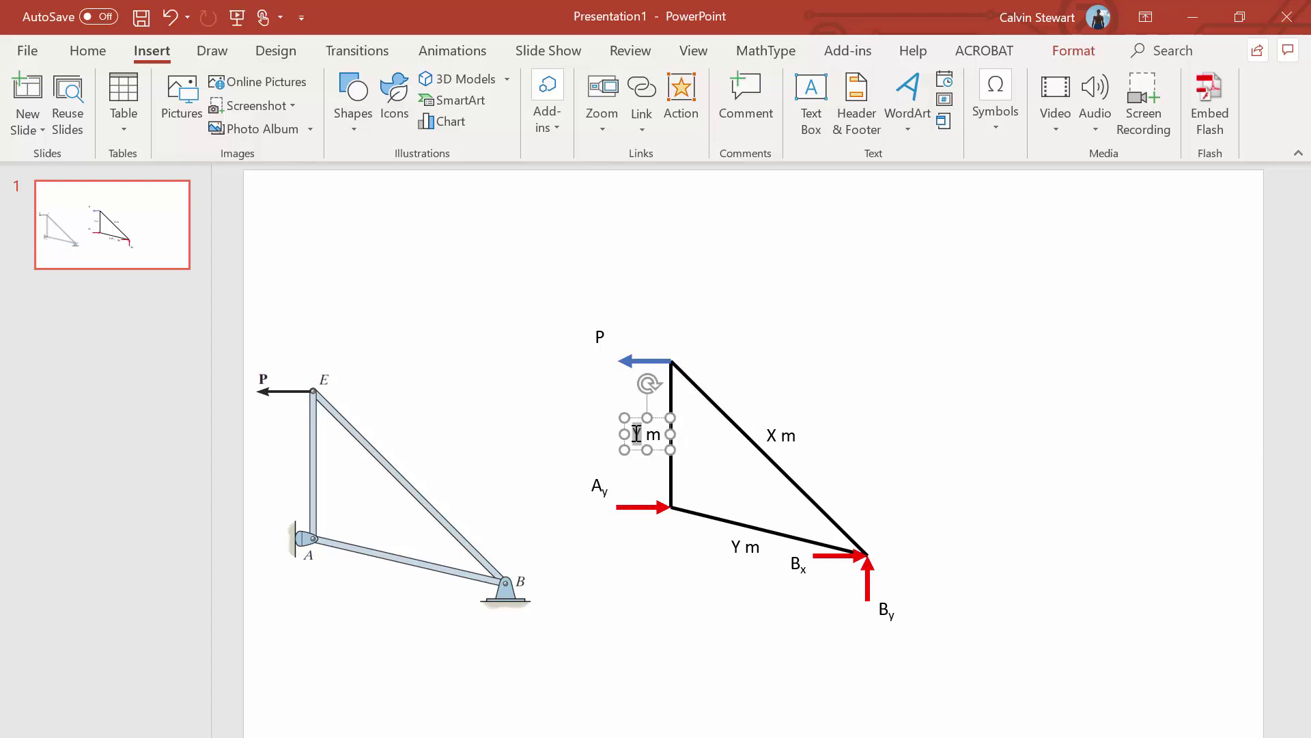
text(Z)
click(986, 485)
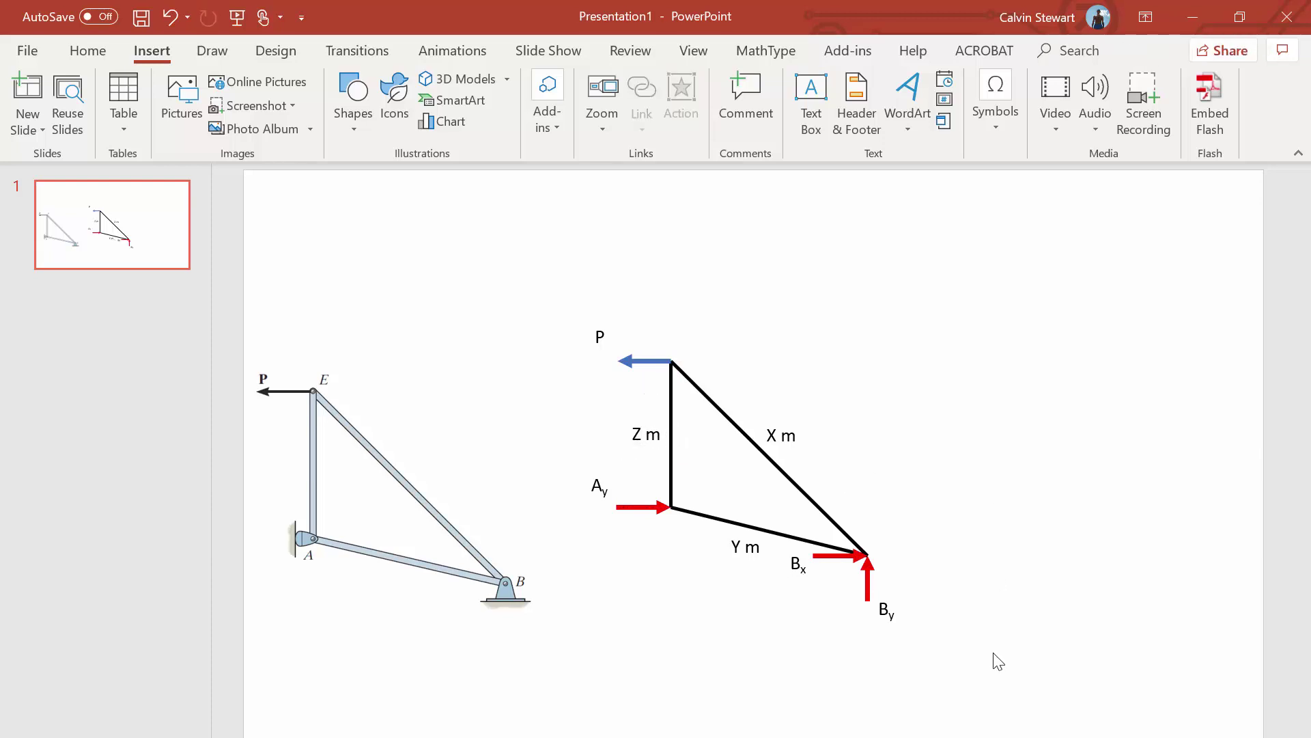
drag(993, 651, 526, 297)
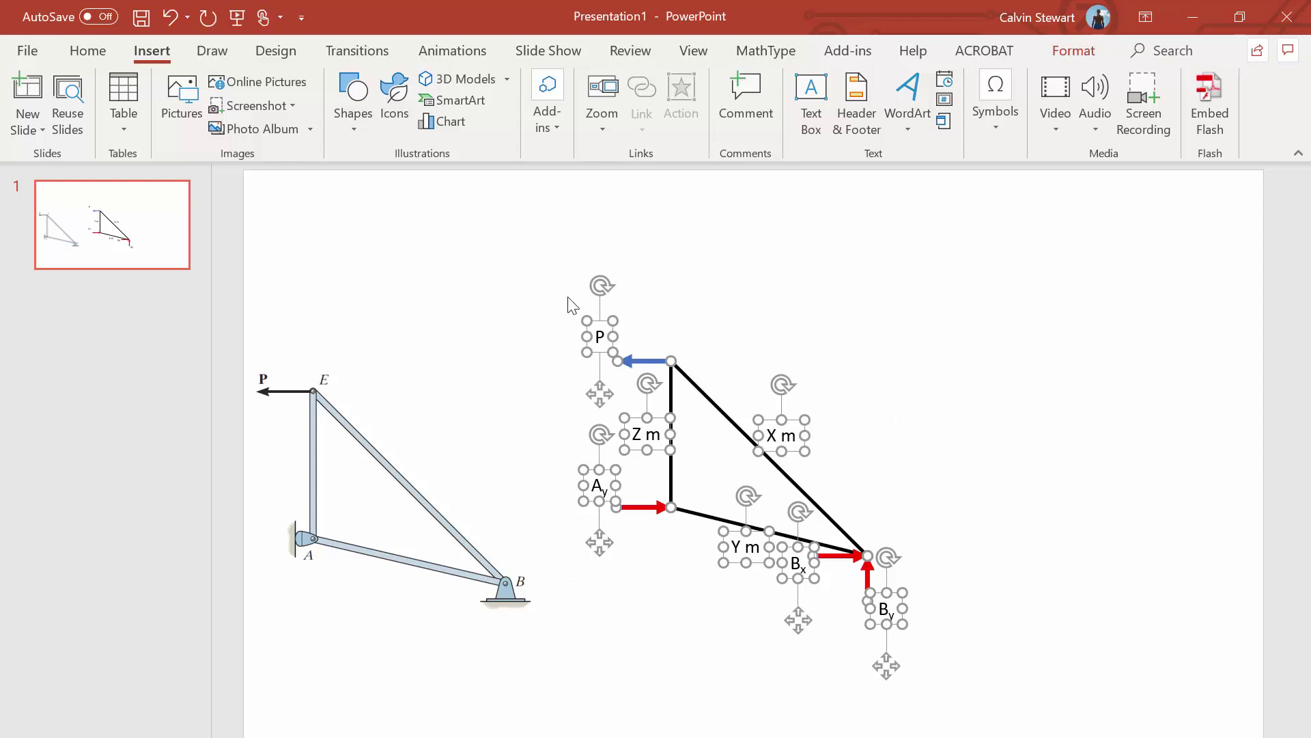
Step: Select all the diagram's members, arrows and labels and group them into one object
drag(513, 274, 988, 683)
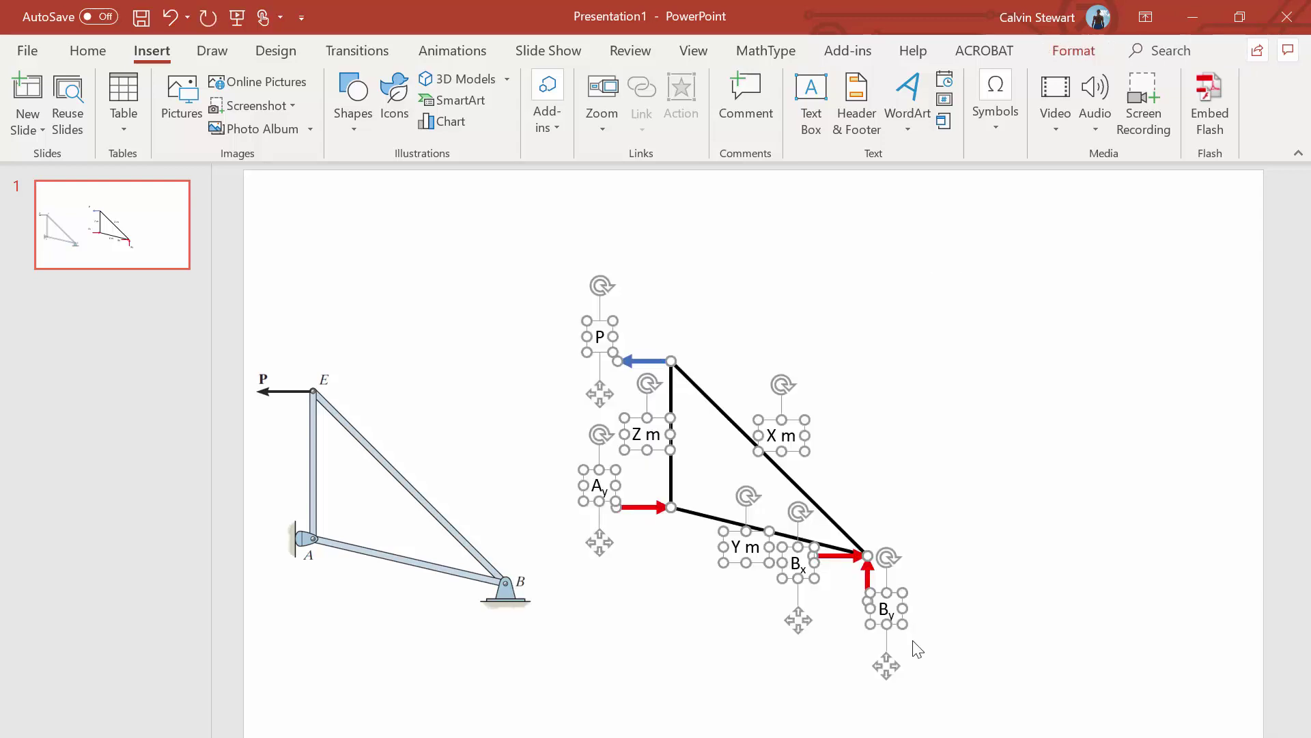
right_click(688, 519)
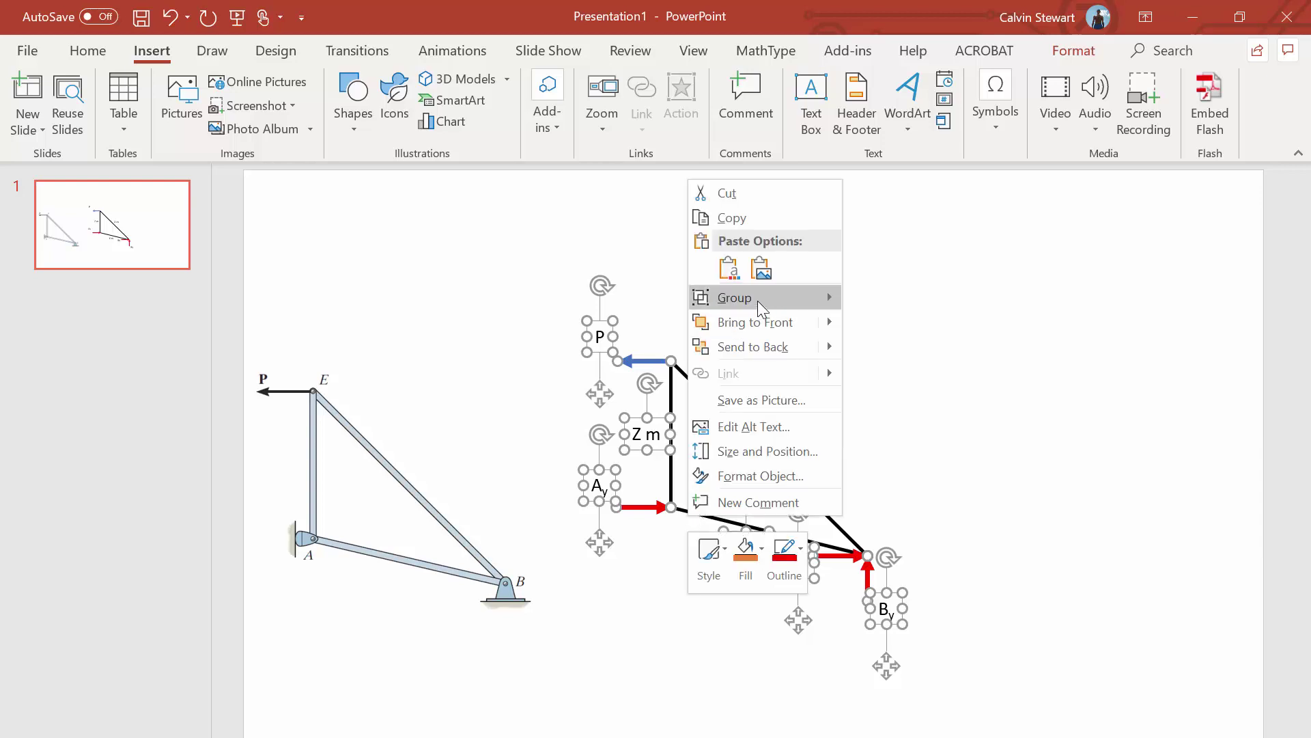
mouse_move(757, 301)
click(881, 299)
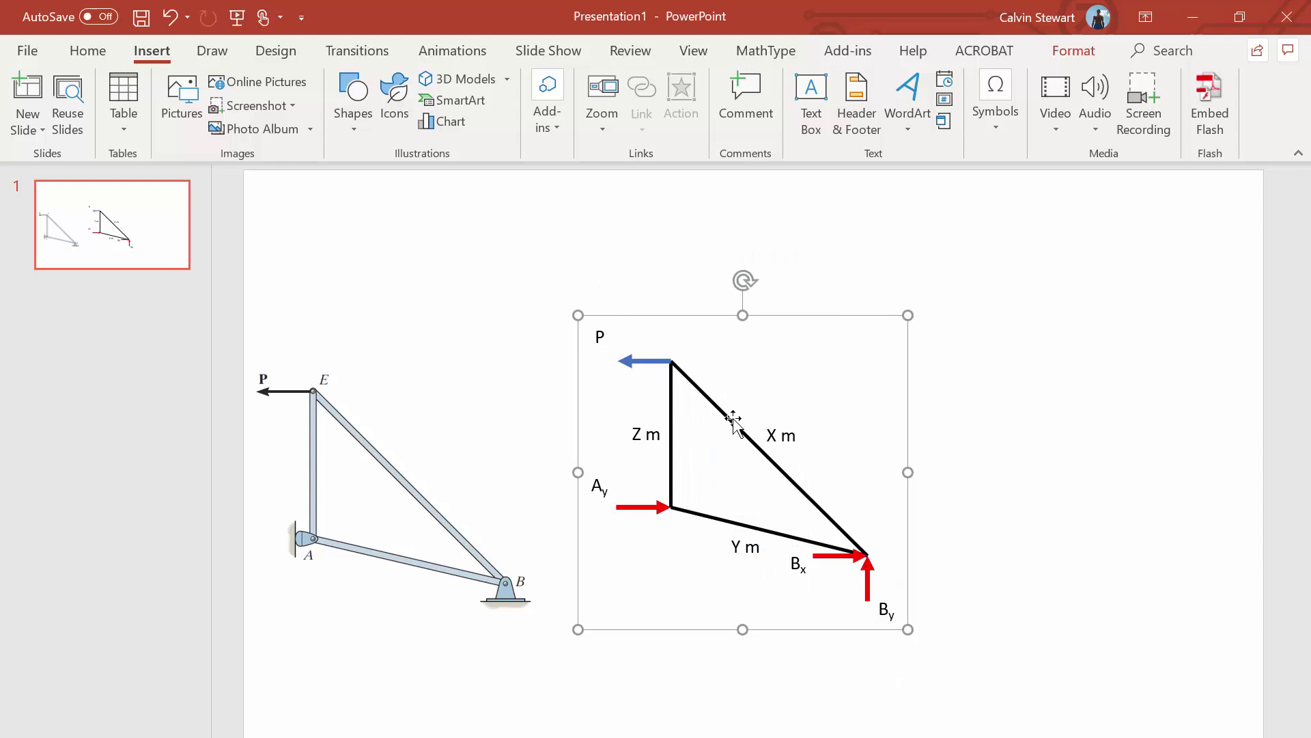
Step: Move the grouped diagram up and to the right, then reselect it
drag(735, 420, 748, 307)
click(630, 392)
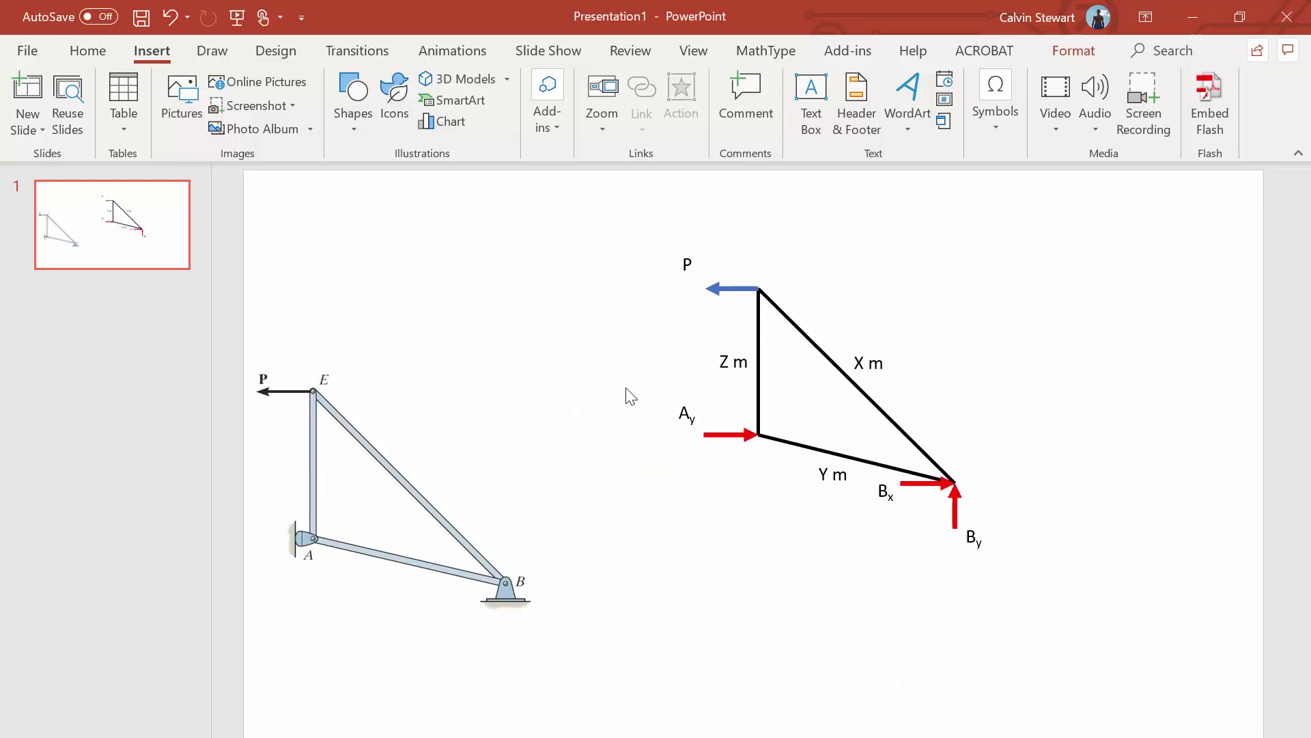
click(756, 404)
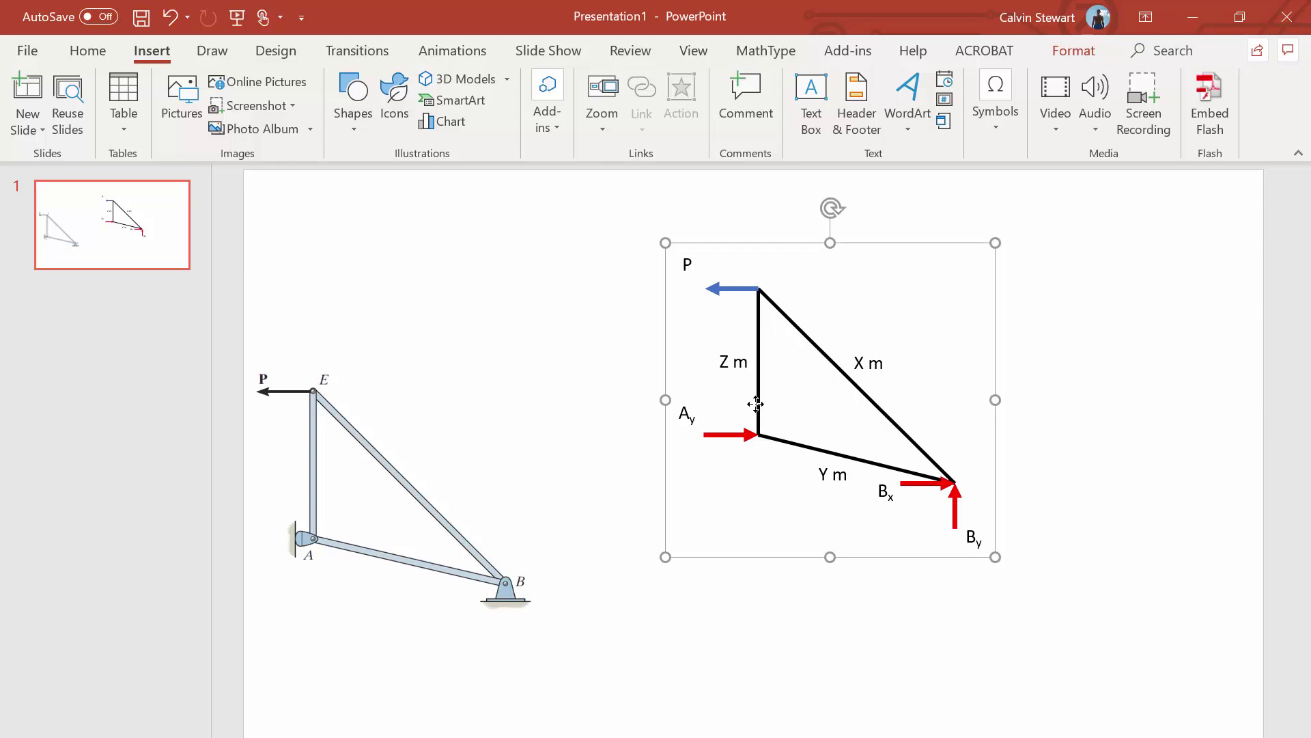
right_click(756, 403)
Step: Export the grouped diagram as a PNG picture named FBD in the Pictures folder
click(839, 629)
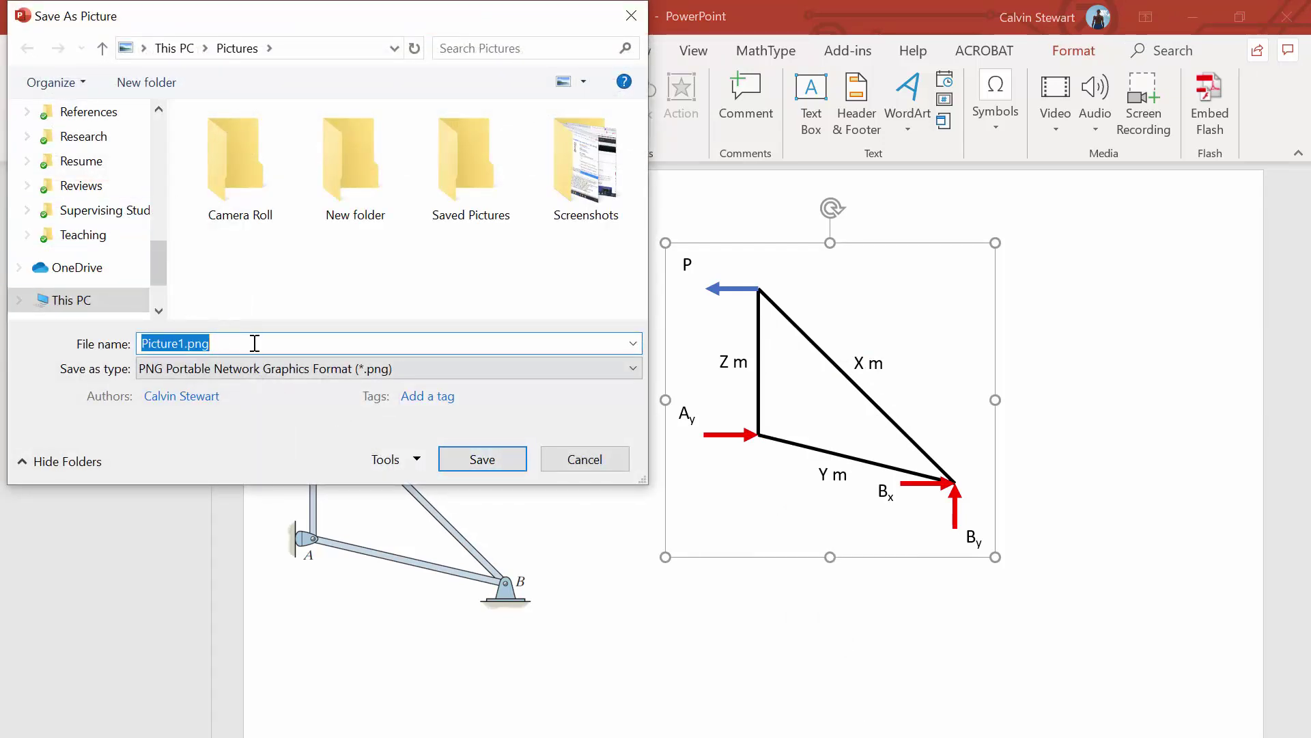
text(FBD)
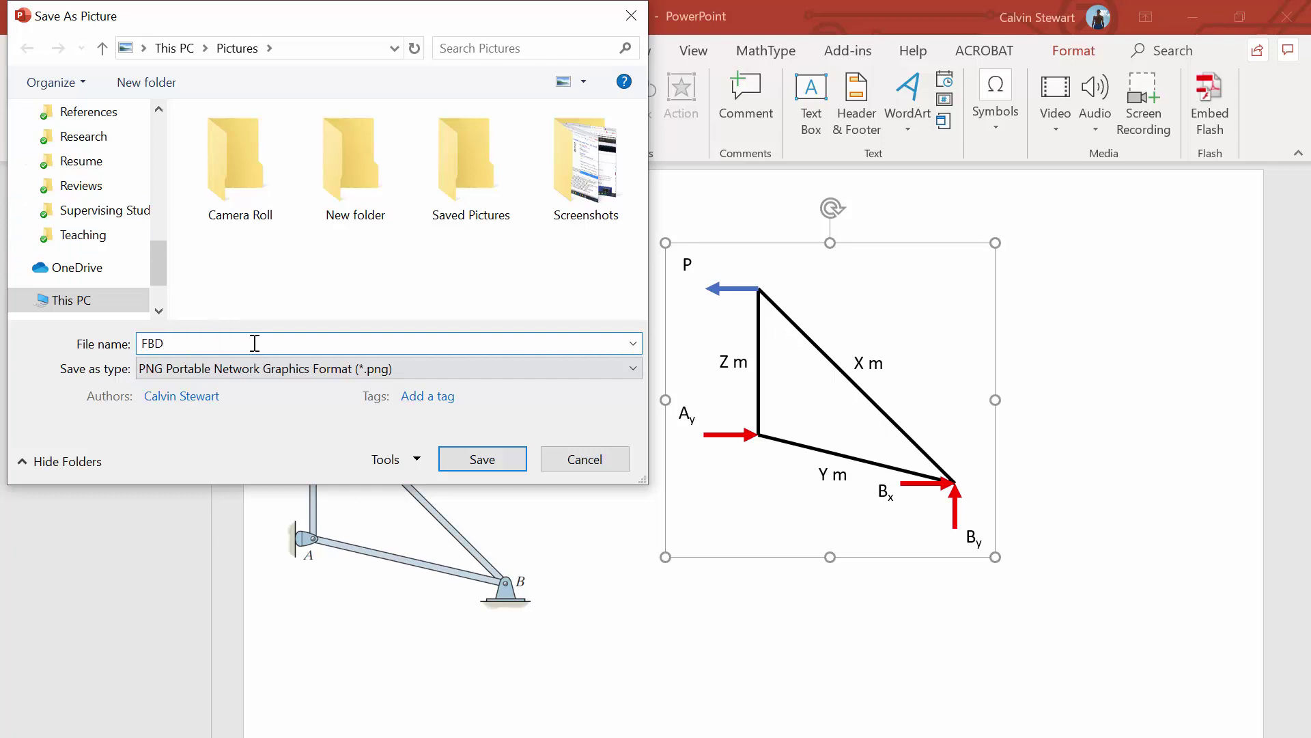
click(494, 461)
click(695, 613)
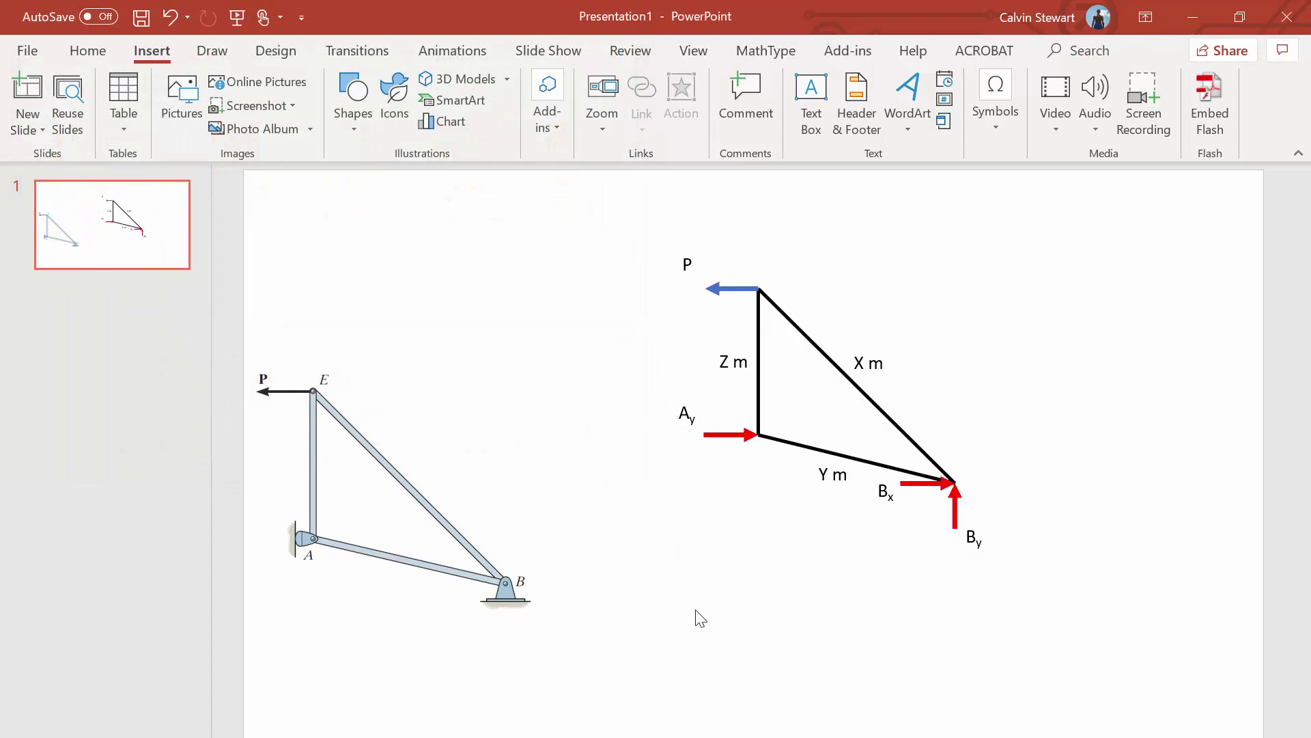